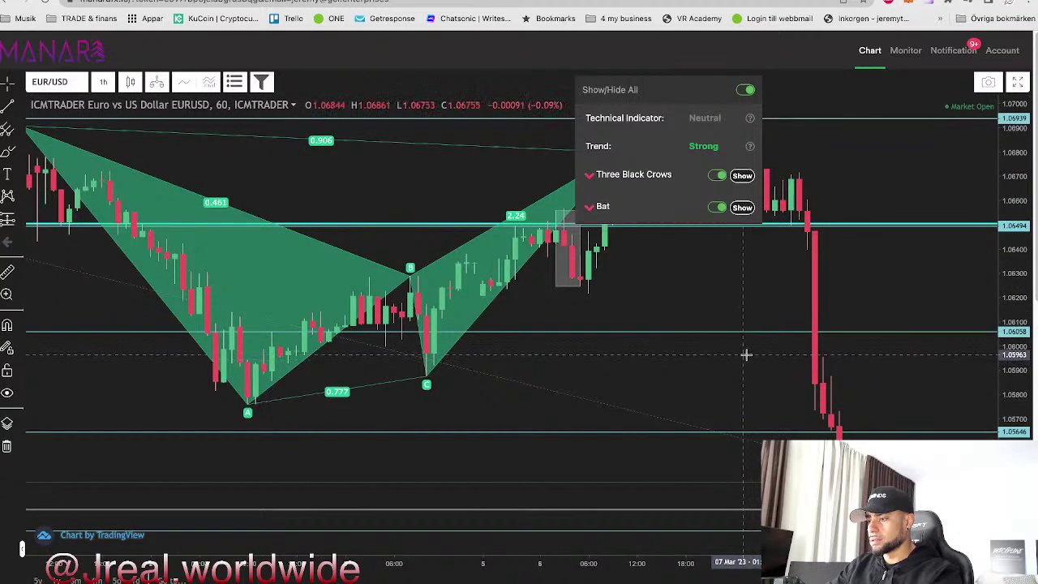
Switch to the TradingView EURUSD daily chart and draw a Fibonacci retracement from the January 2021 high (1.23495) to the September 2022 low.
click(357, 1)
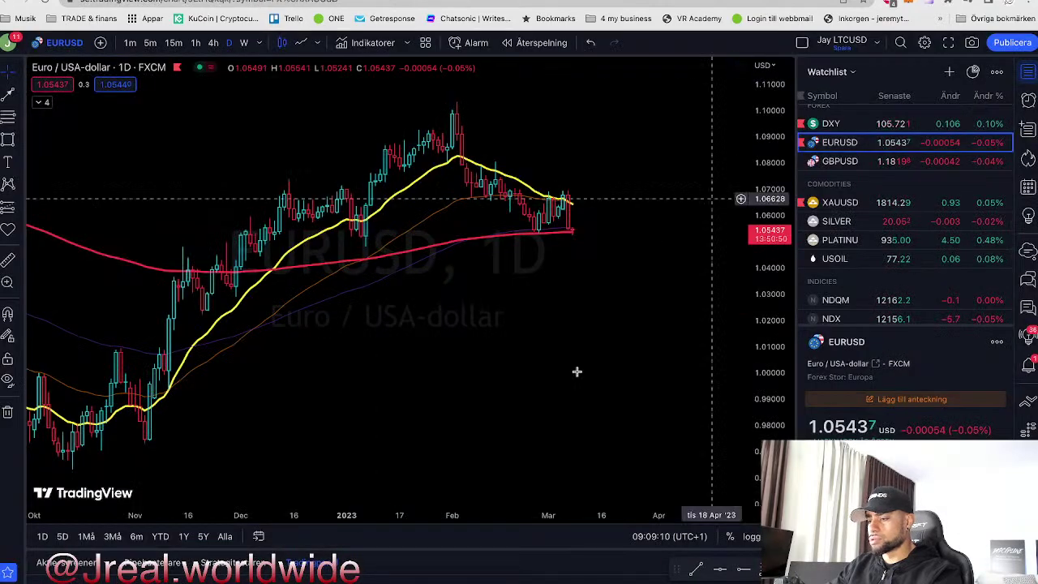
drag(249, 515, 640, 497)
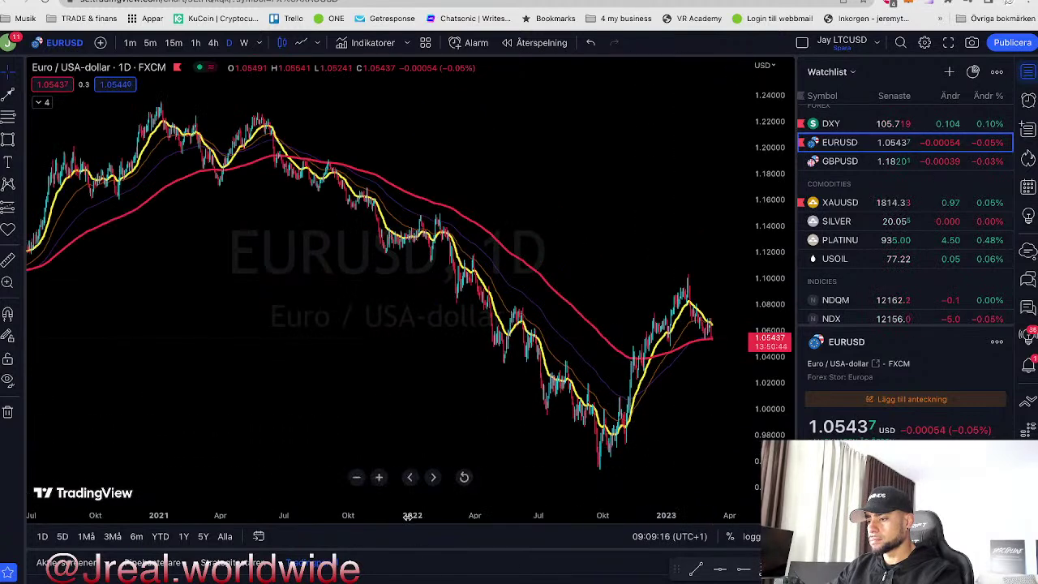
drag(407, 516, 466, 521)
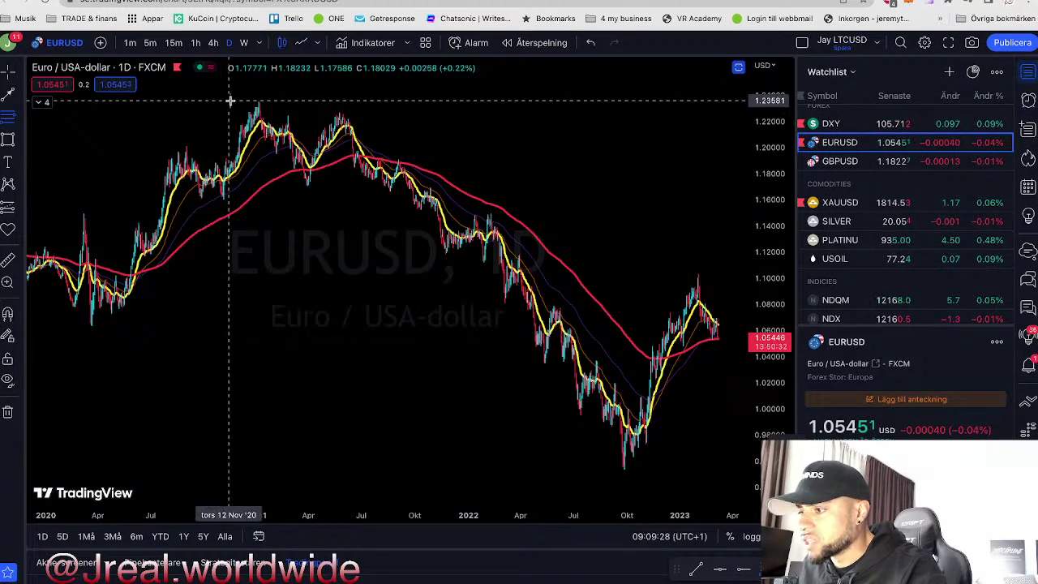
key(super)
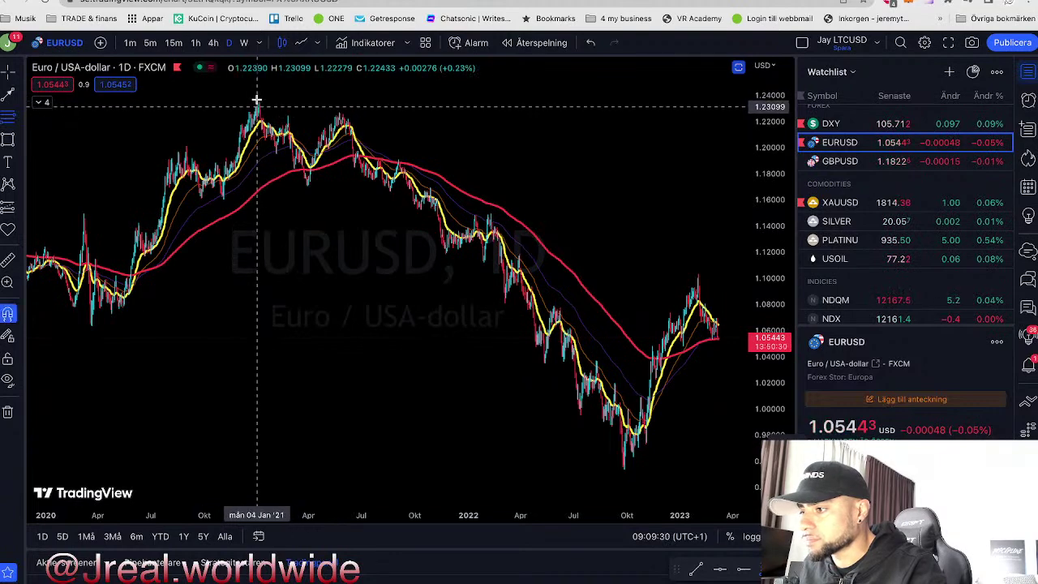
click(258, 99)
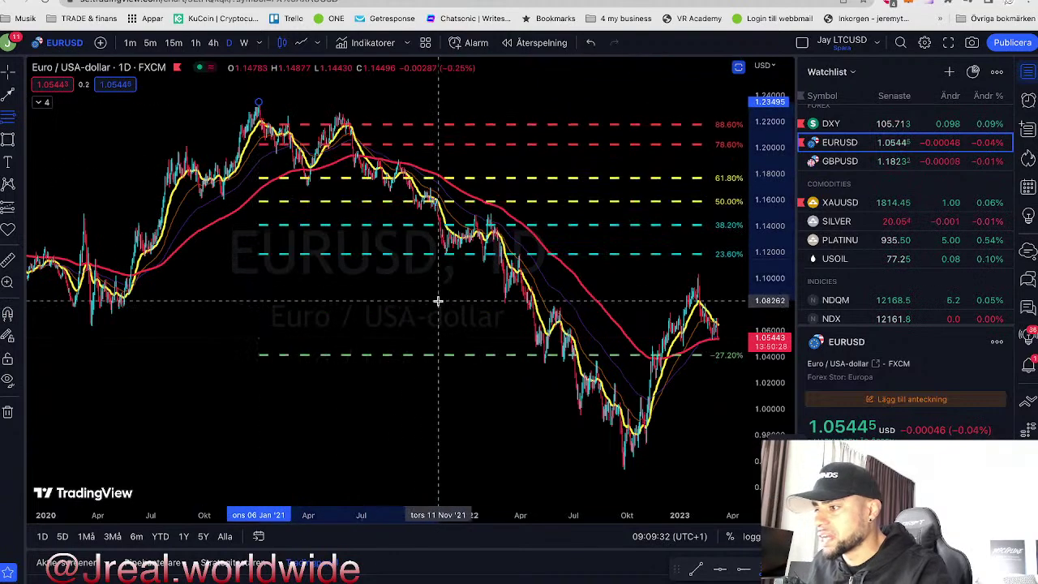
key(super)
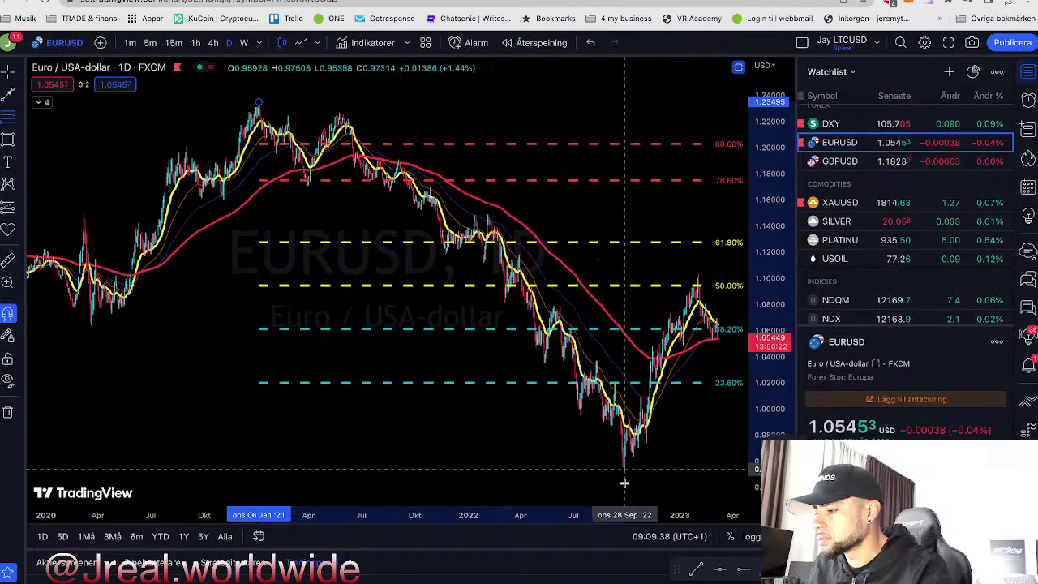
click(625, 464)
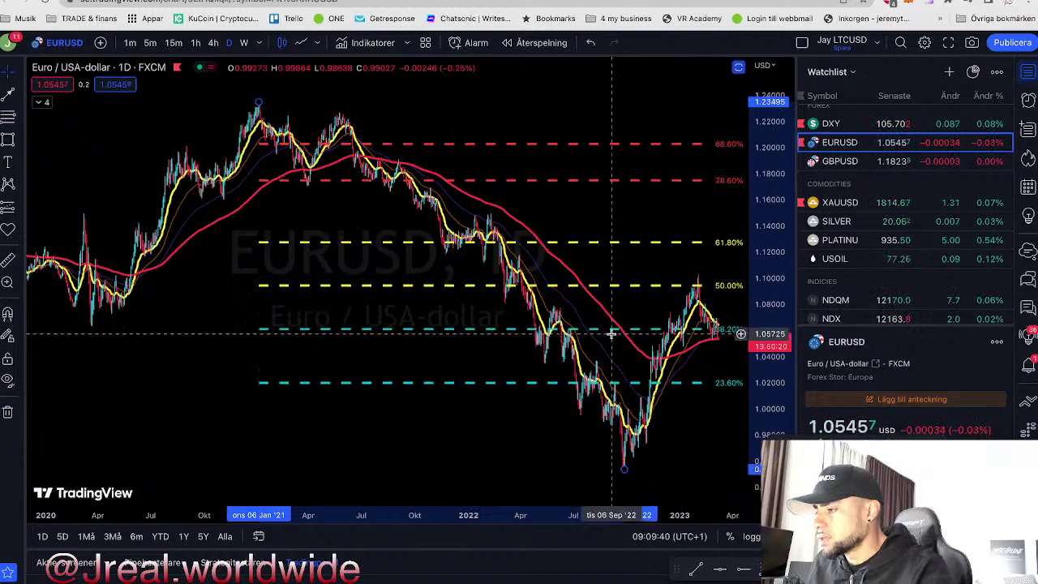
Draw a second Fibonacci retracement from about 1.149 at 5 Jan 2022 to the September 2022 low's level at 29 Mar 2023, and open its settings.
scroll(695, 514, up, 2)
drag(696, 514, 683, 515)
drag(681, 457, 568, 461)
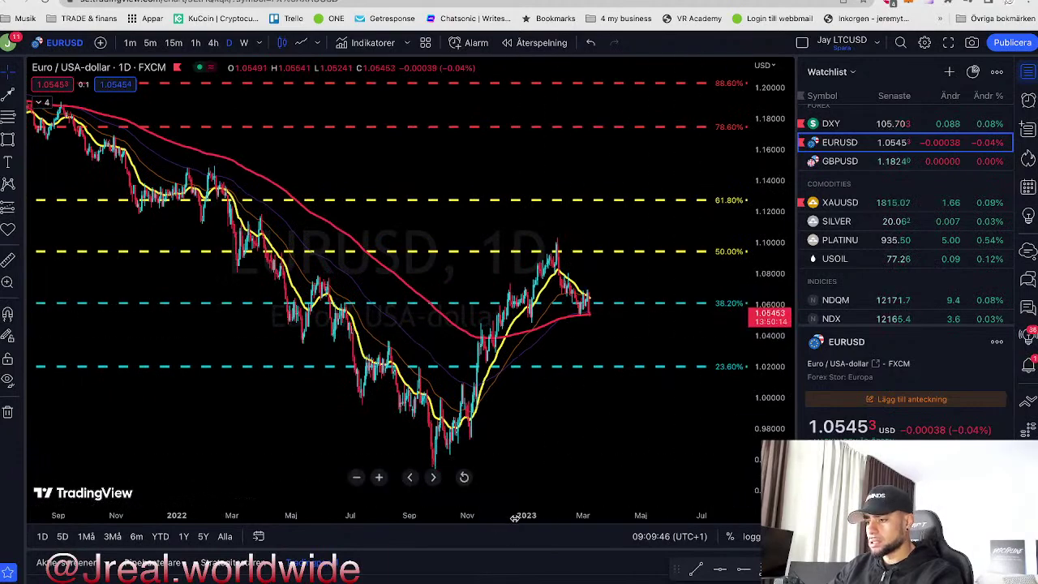
scroll(643, 512, down, 3)
scroll(641, 513, down, 2)
drag(637, 513, 444, 514)
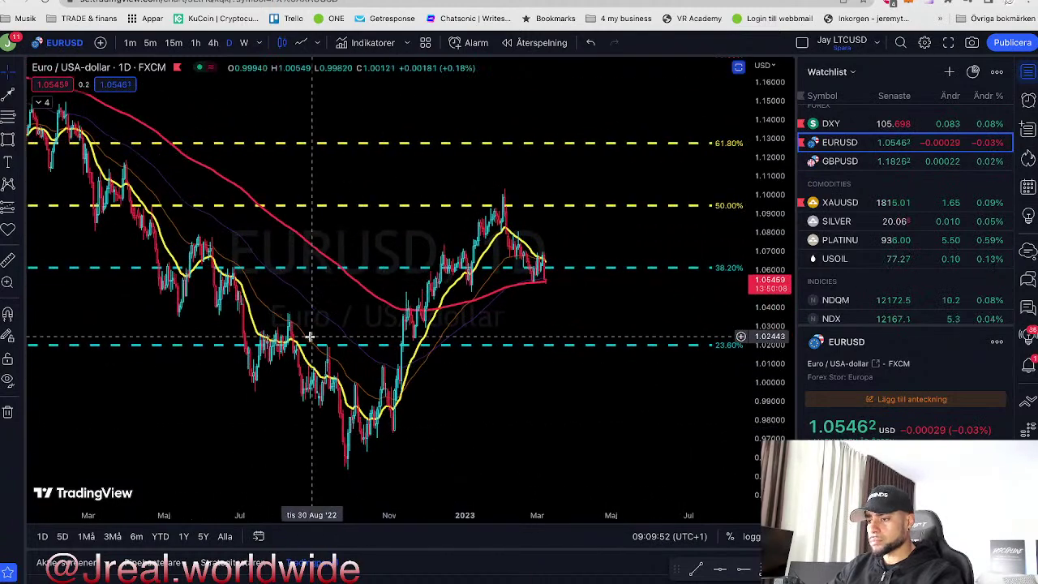
drag(315, 514, 409, 509)
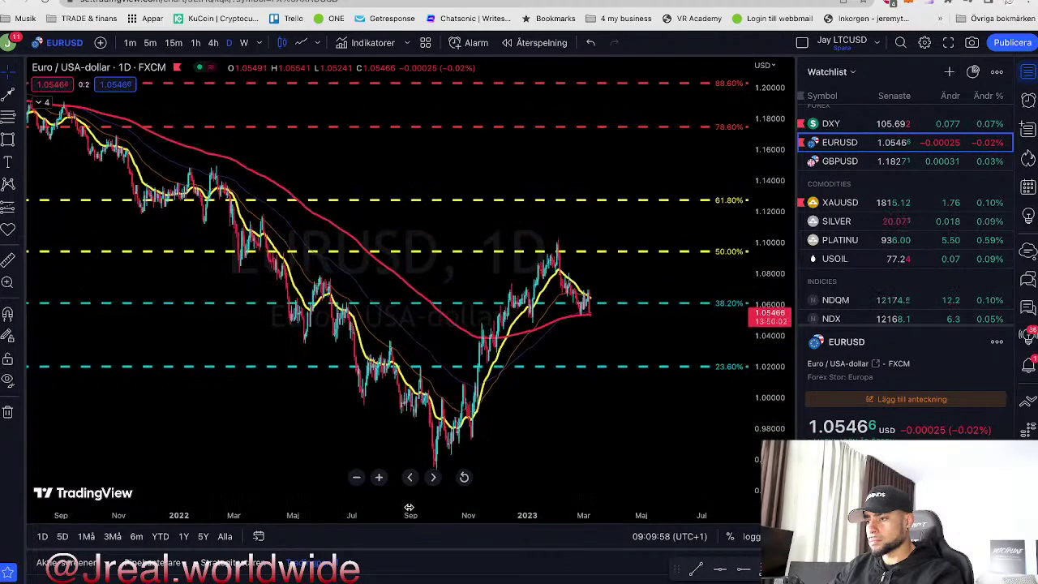
click(182, 166)
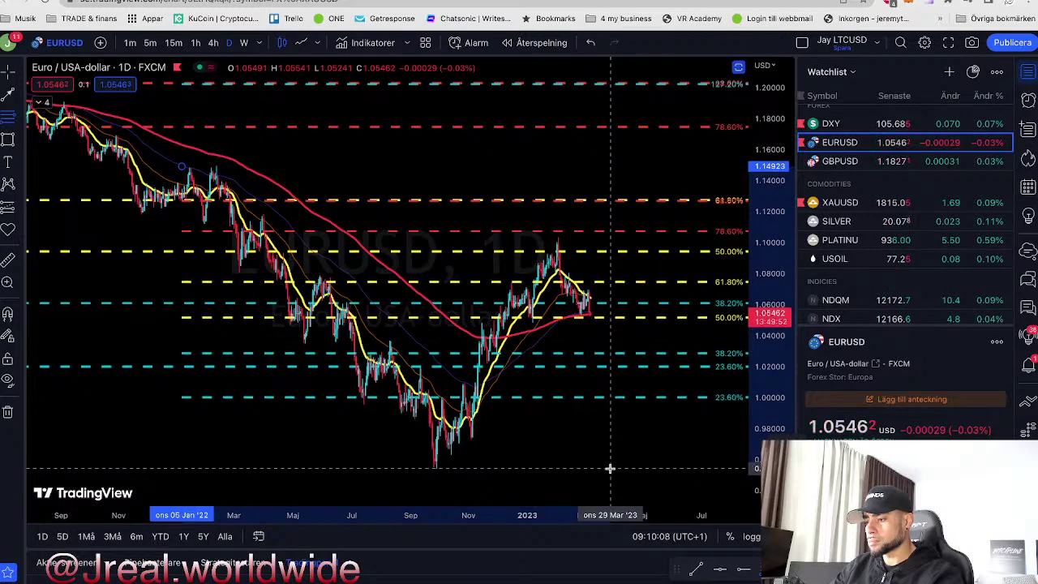
double_click(612, 472)
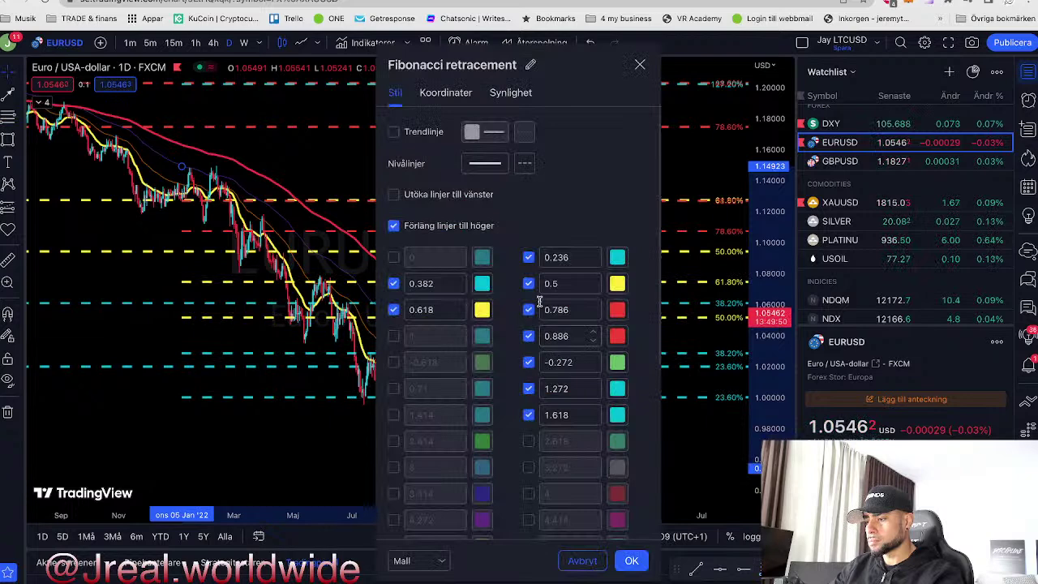
Set the new Fibonacci retracement's level lines to a solid, thinner line style.
click(526, 166)
click(542, 190)
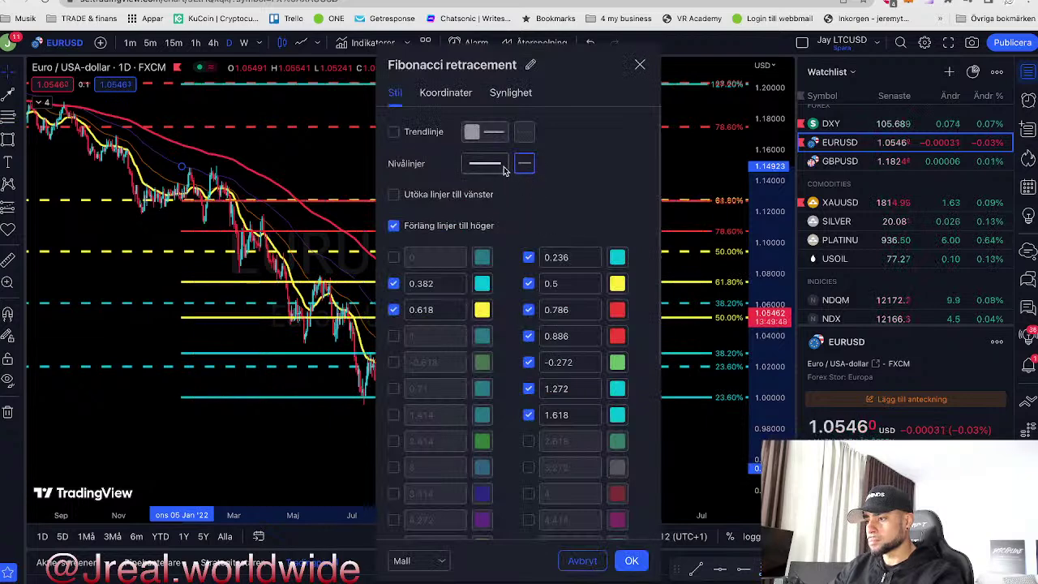
click(502, 166)
click(493, 223)
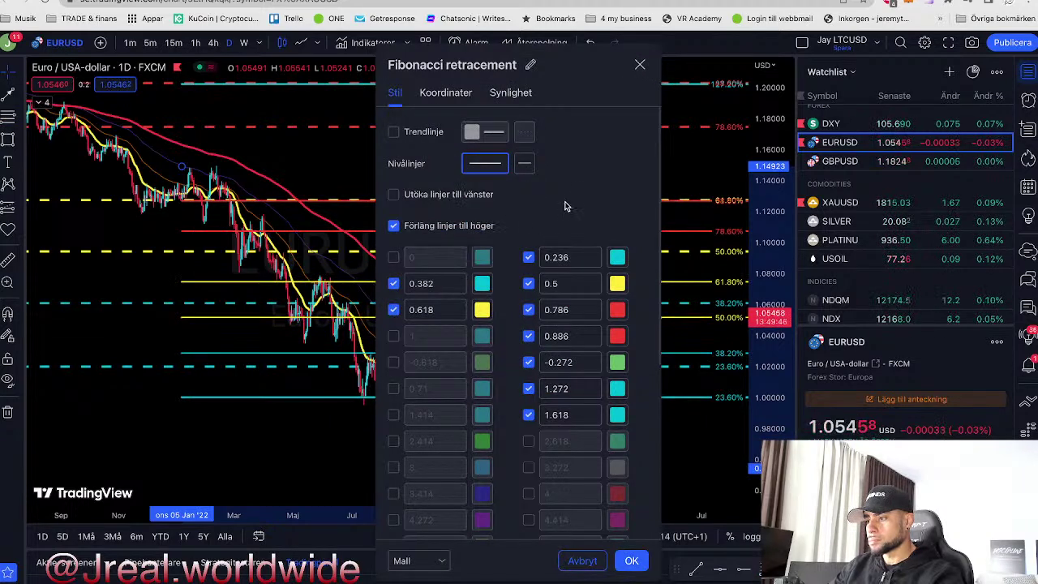
click(638, 568)
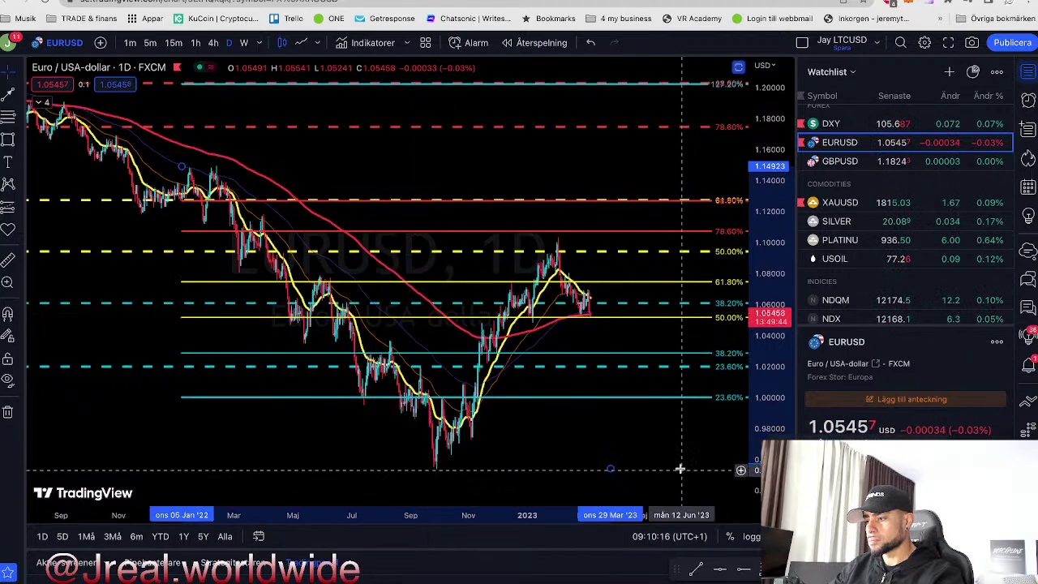
Mark the early 2022 highs, the September 2022 low and the solid 50% level with brush strokes, and undo the marks.
drag(771, 415, 779, 354)
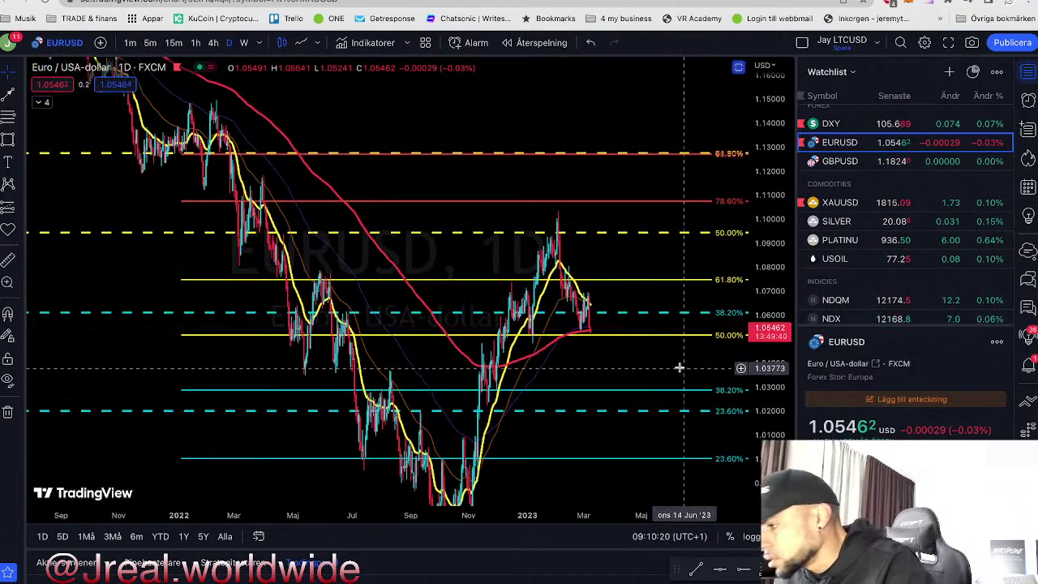
mouse_move(649, 365)
mouse_down()
mouse_move(649, 387)
mouse_move(661, 379)
mouse_up()
mouse_move(674, 518)
mouse_down()
mouse_move(665, 518)
mouse_move(678, 516)
mouse_up()
drag(778, 304, 776, 361)
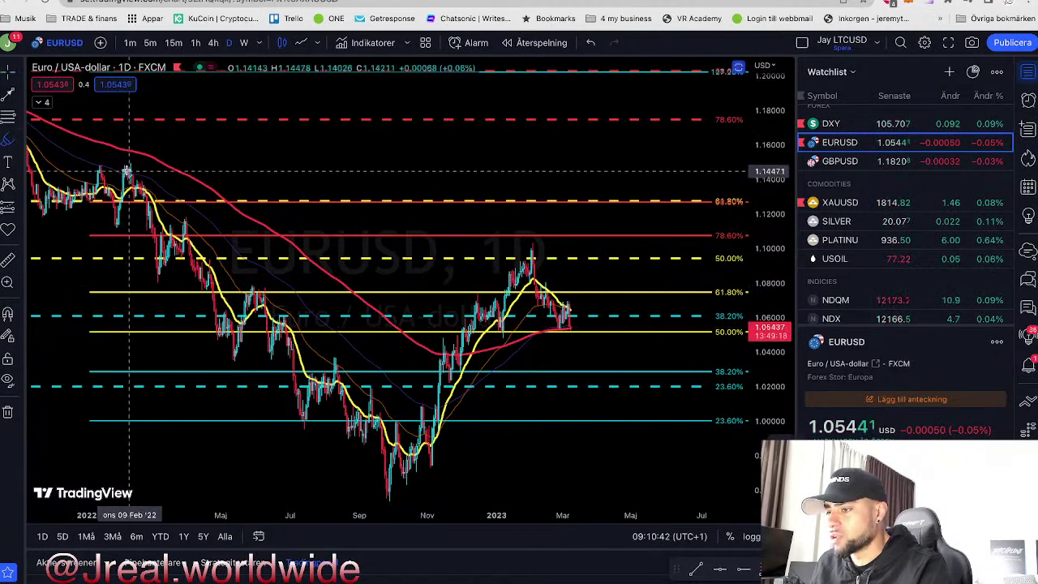
drag(102, 165, 180, 180)
drag(361, 492, 418, 497)
key(ctrl+z)
key(ctrl+z)
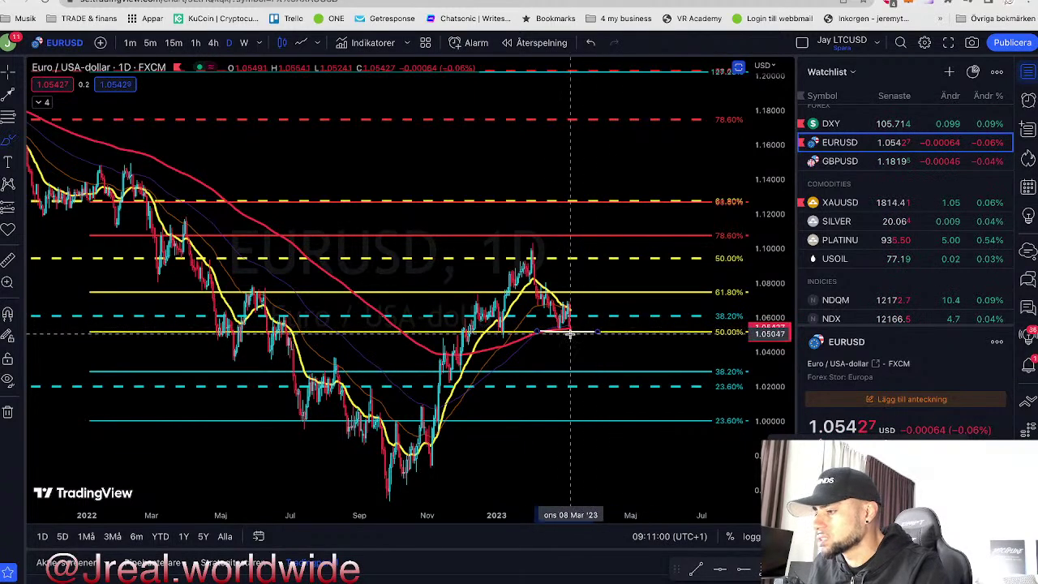
key(super+z)
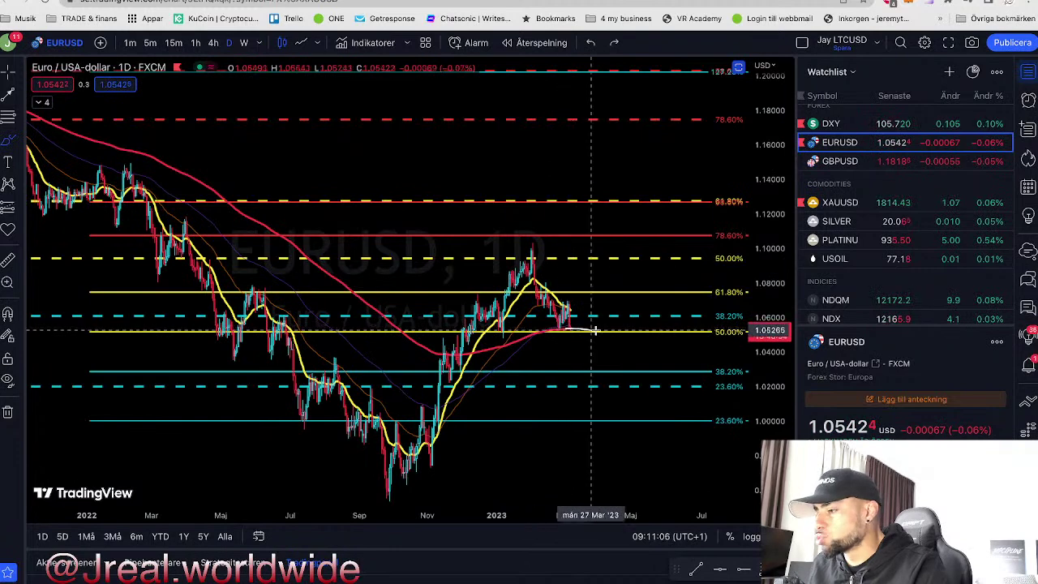
Switch the EURUSD chart to the 4-hour timeframe and show the price history back to November 2022.
drag(695, 516, 647, 519)
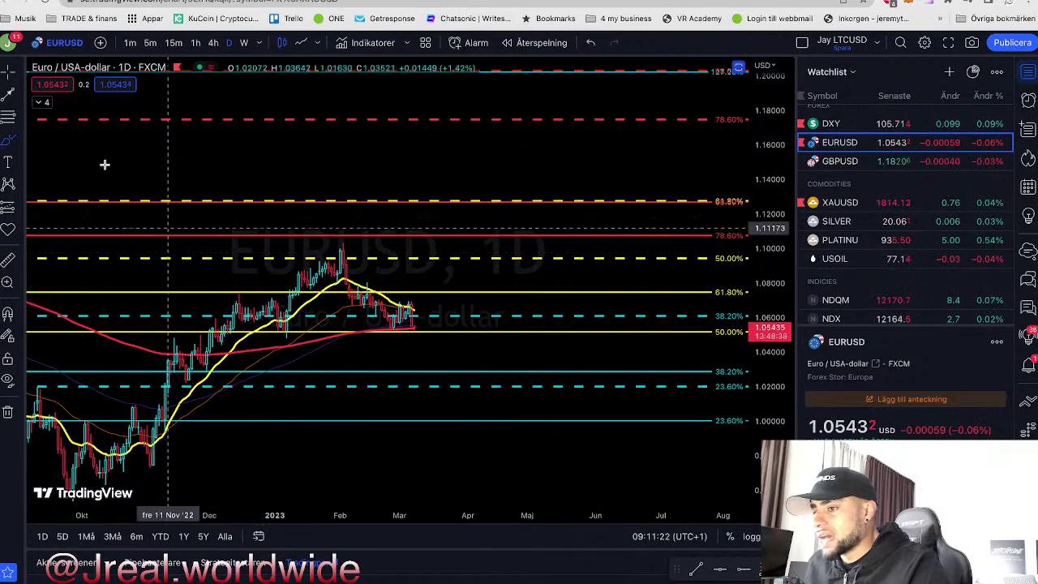
drag(137, 181, 448, 179)
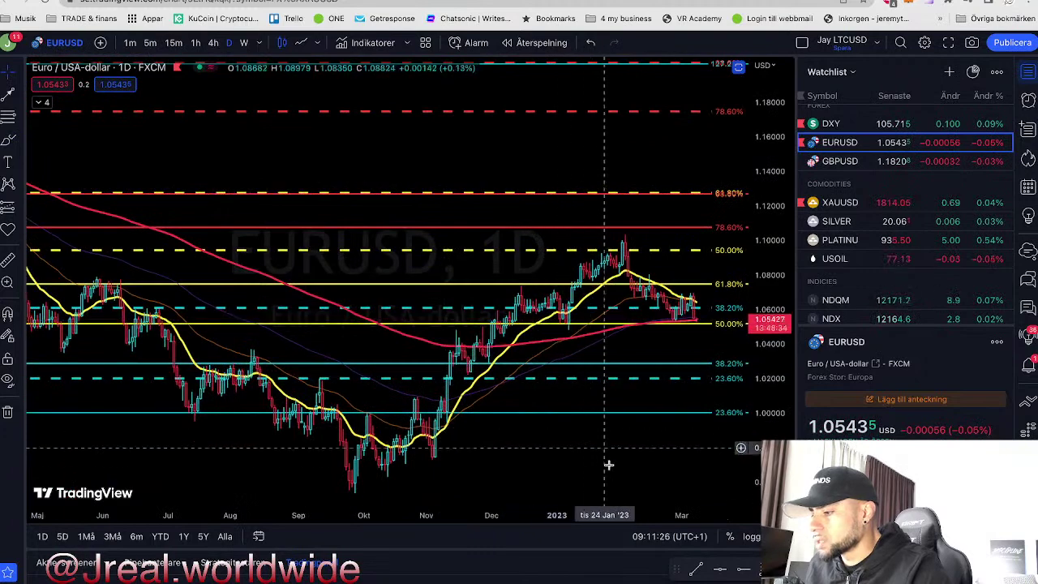
click(214, 44)
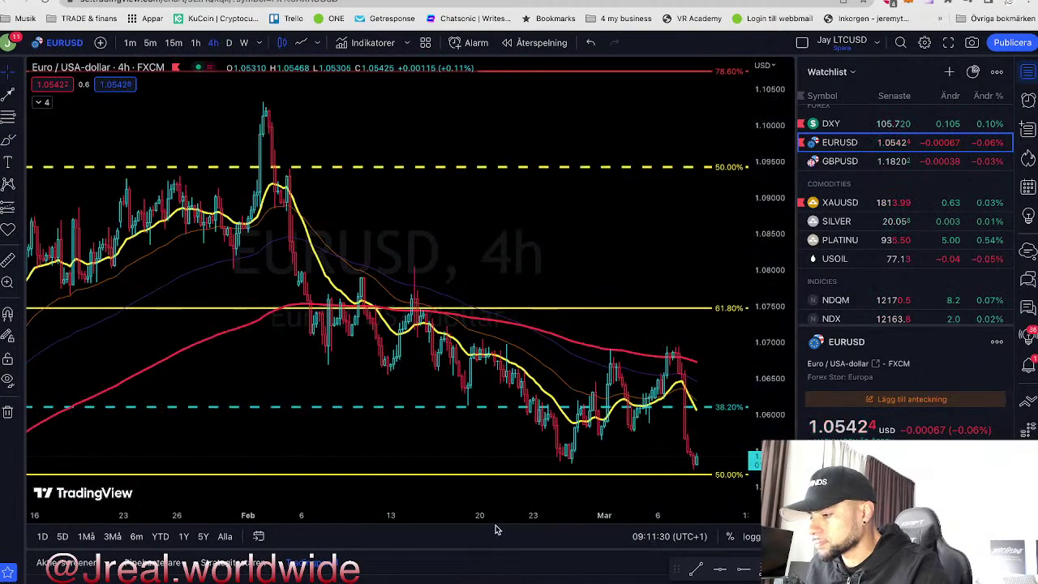
drag(487, 516, 626, 516)
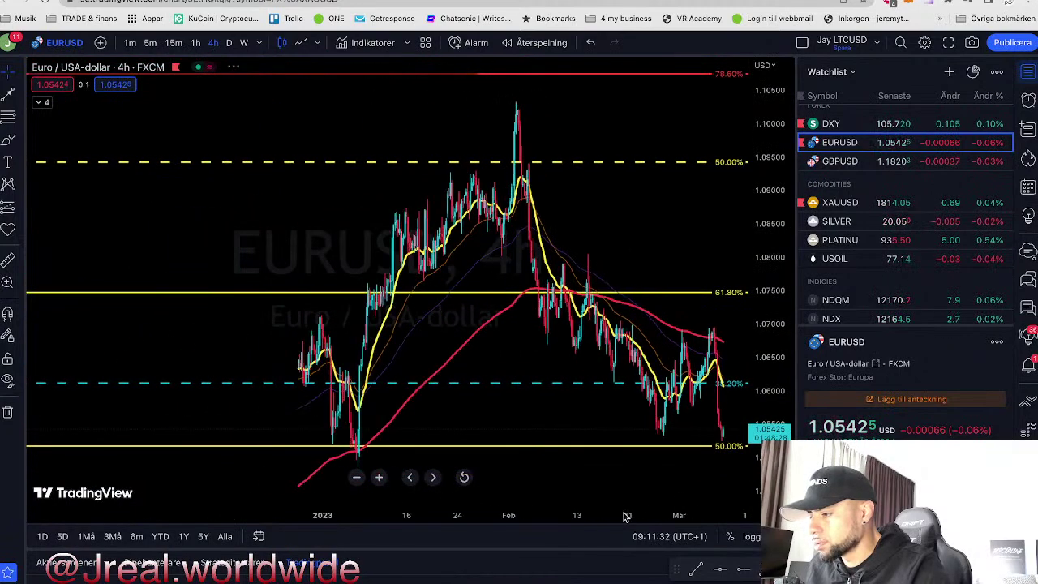
scroll(630, 443, down, 3)
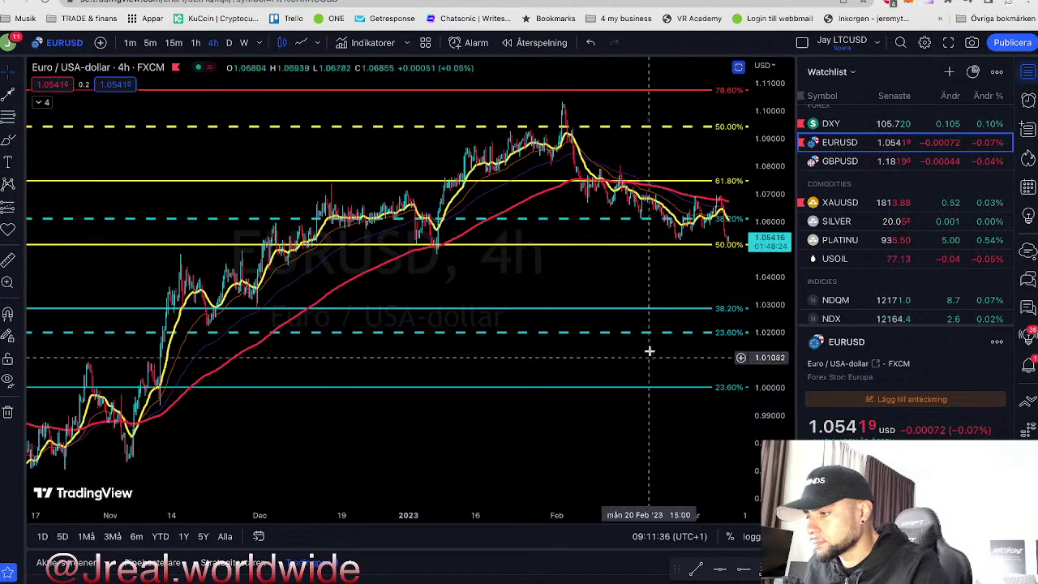
drag(628, 340, 577, 361)
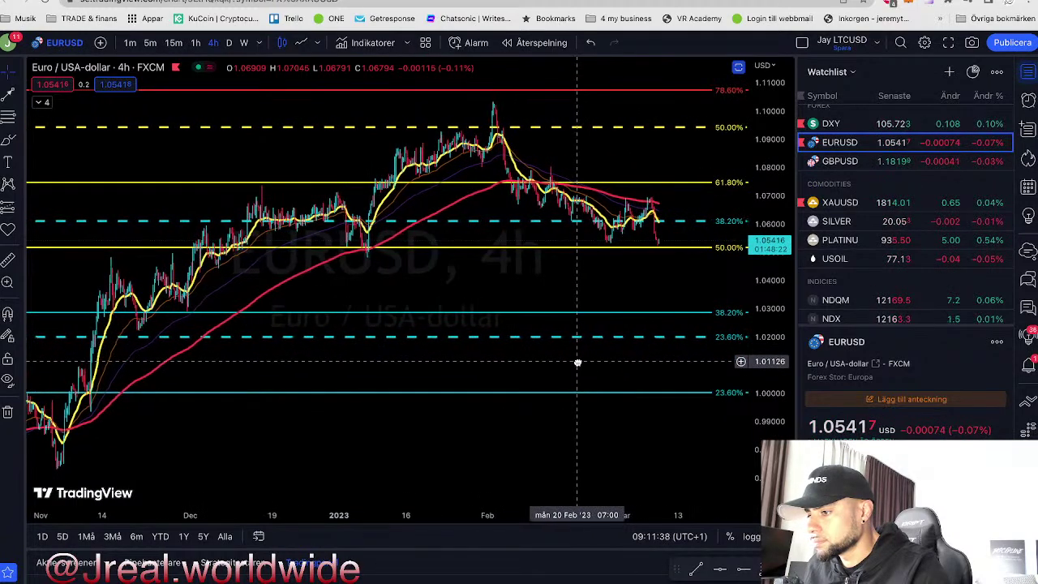
Draw a rectangle zone from the solid 50% level down to about 1.048, spanning 14 Nov 2022 to 16 Mar 2023.
click(22, 144)
click(65, 188)
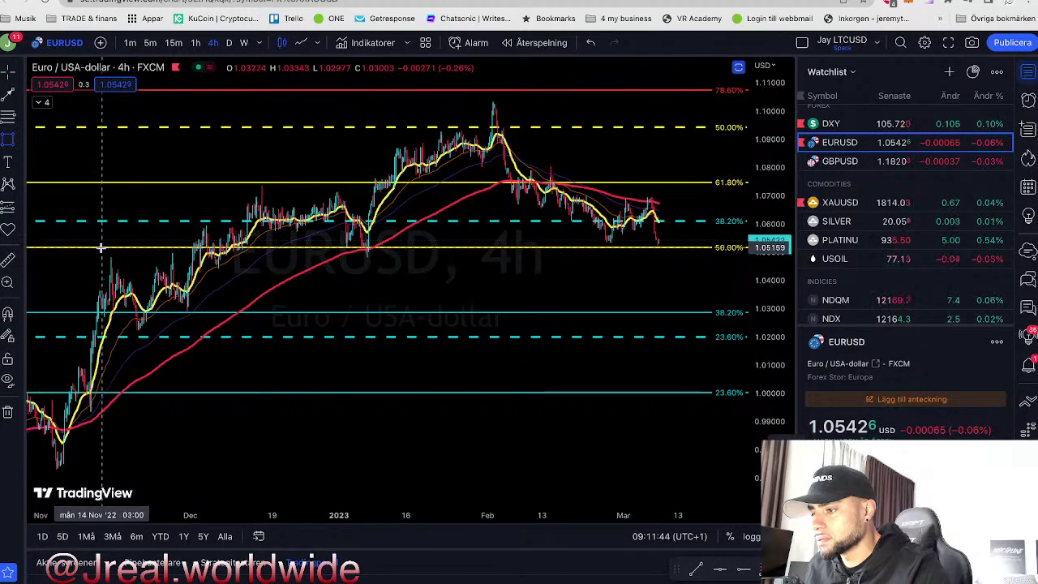
click(102, 247)
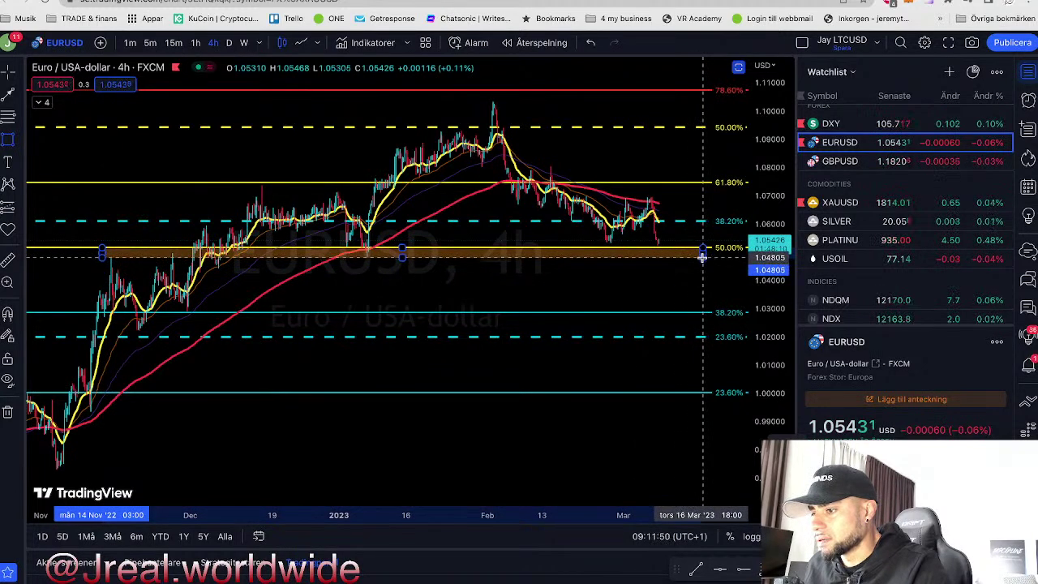
click(475, 310)
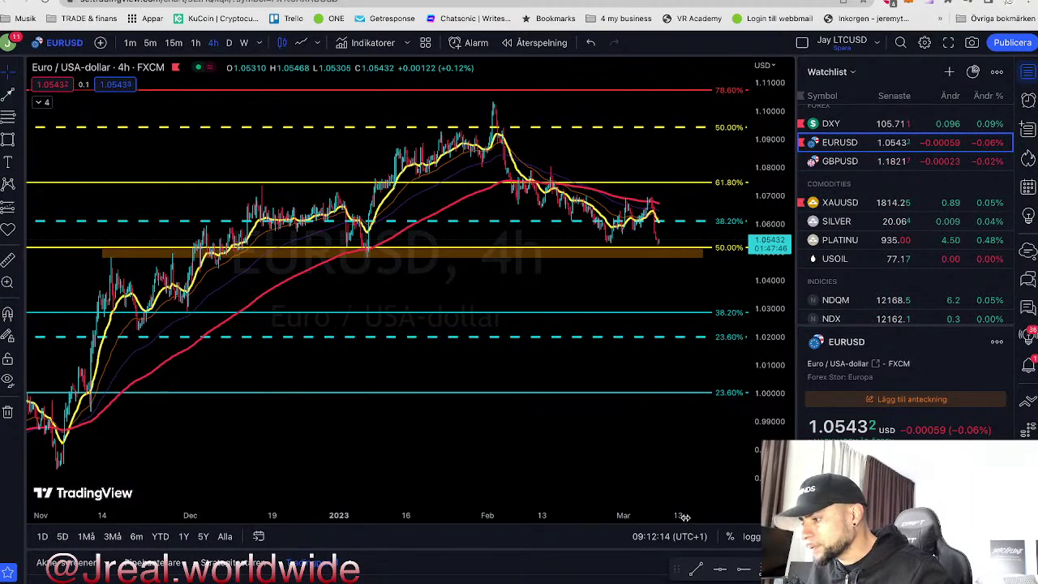
Return the EURUSD chart to the daily timeframe with the rectangle zone and recent candles in view.
drag(685, 515, 639, 515)
drag(767, 359, 768, 467)
drag(703, 441, 619, 435)
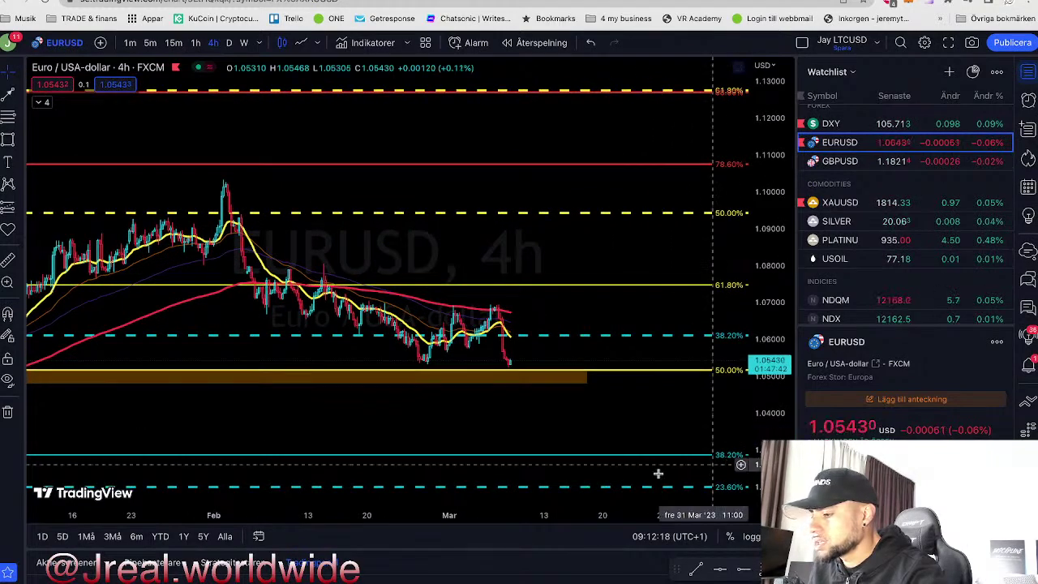
click(229, 42)
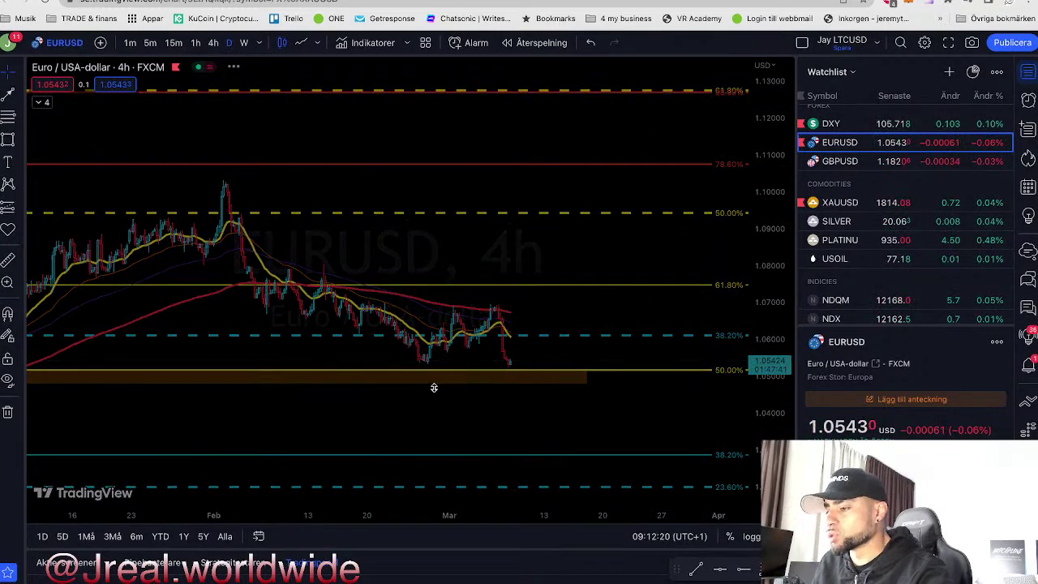
drag(768, 311, 766, 369)
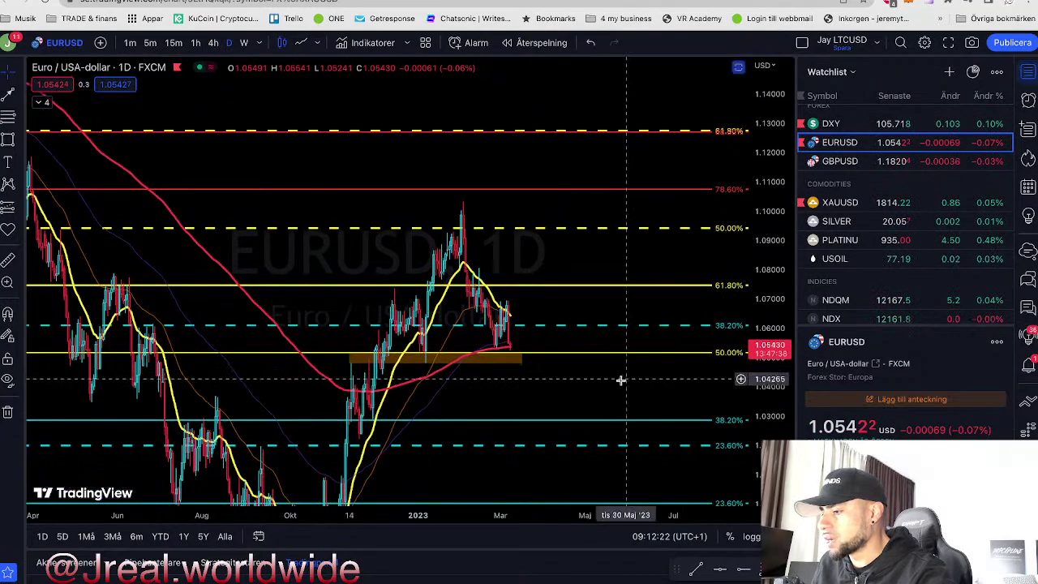
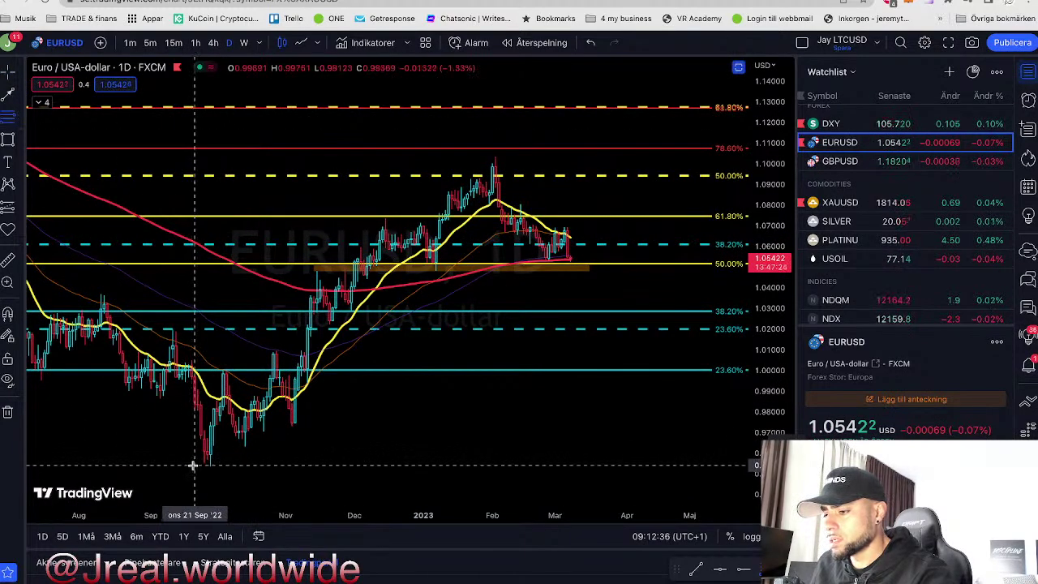
Draw a third Fibonacci retracement from the September 2022 low's level at 21 Sep 2022 up to 1.10302 at 2 Mar 2023.
click(193, 464)
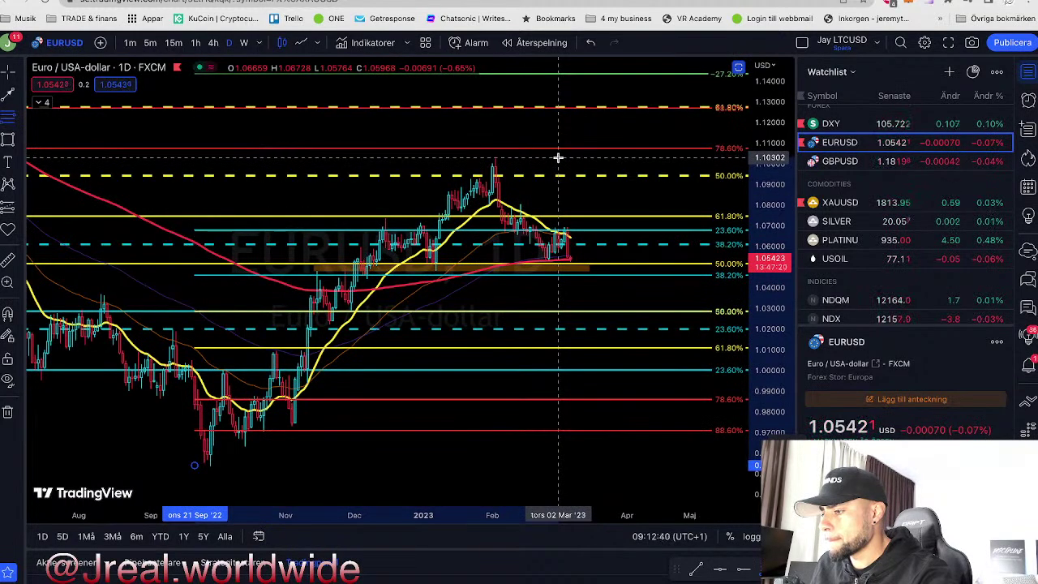
click(558, 158)
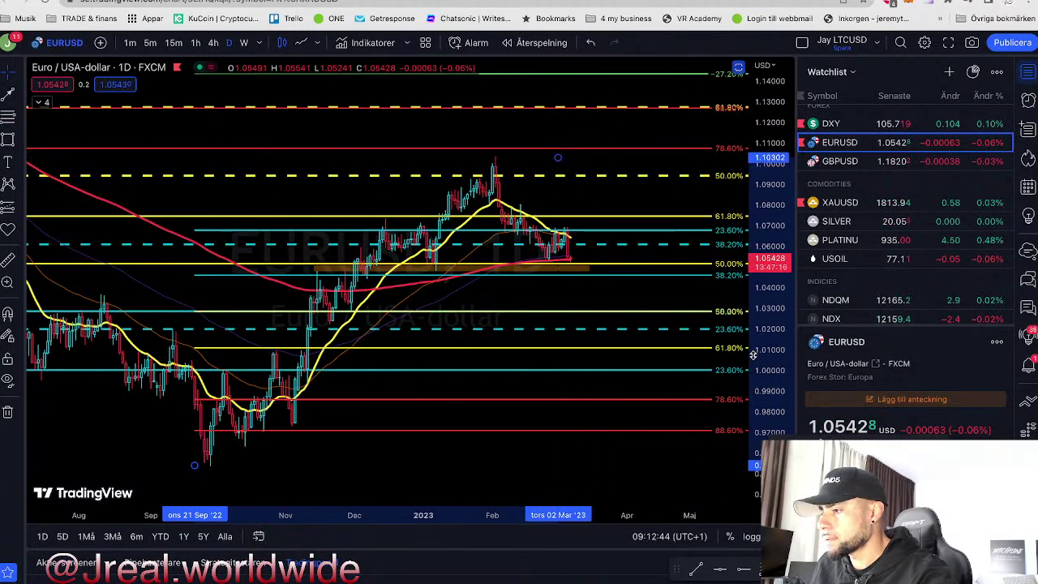
drag(767, 398, 695, 304)
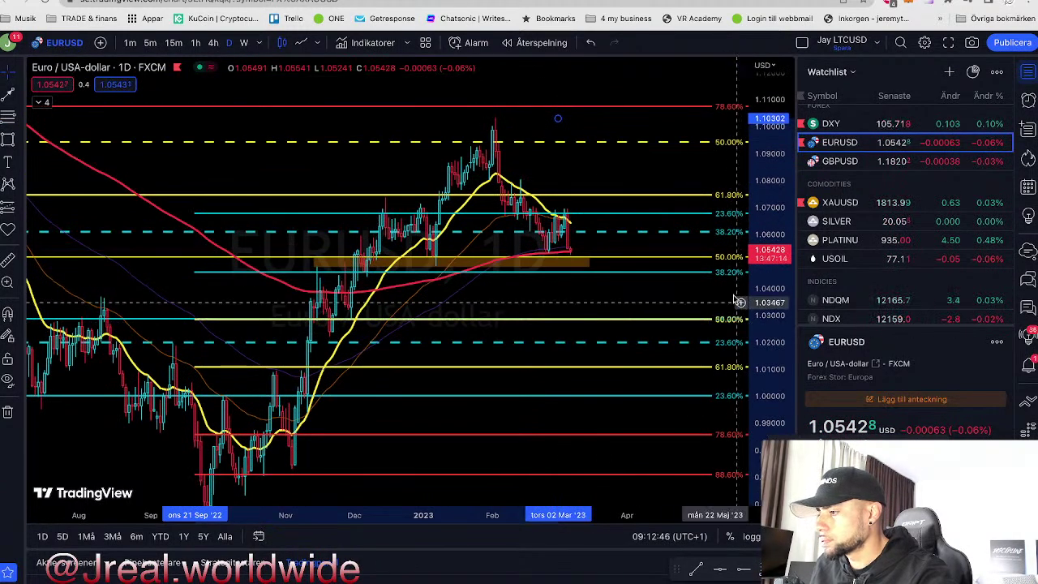
Set the level lines of the newest Fibonacci retracement, starting 21 Sep 2022, to the thinnest 1px width.
double_click(723, 277)
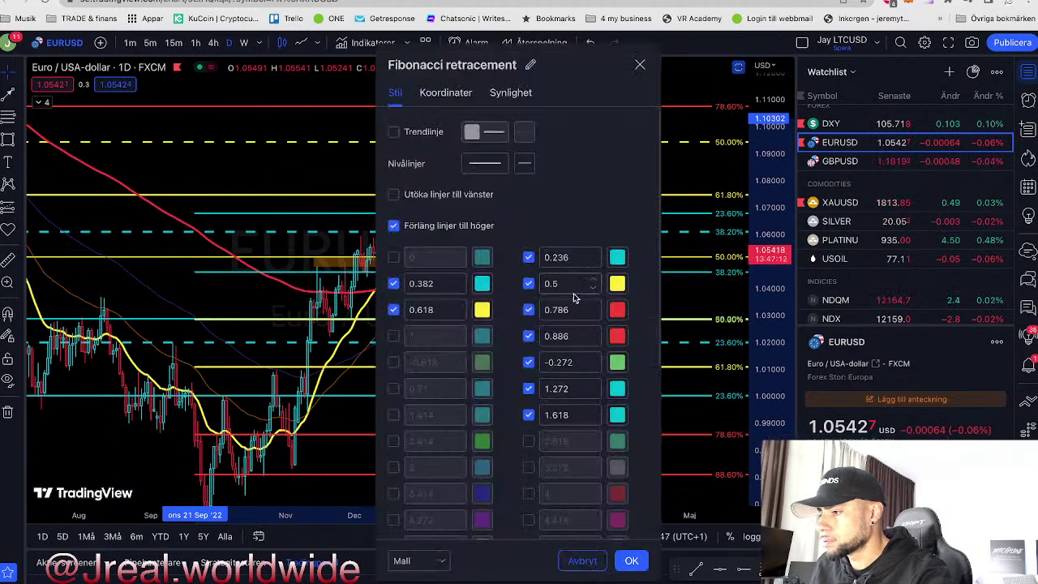
click(524, 163)
click(547, 159)
click(493, 166)
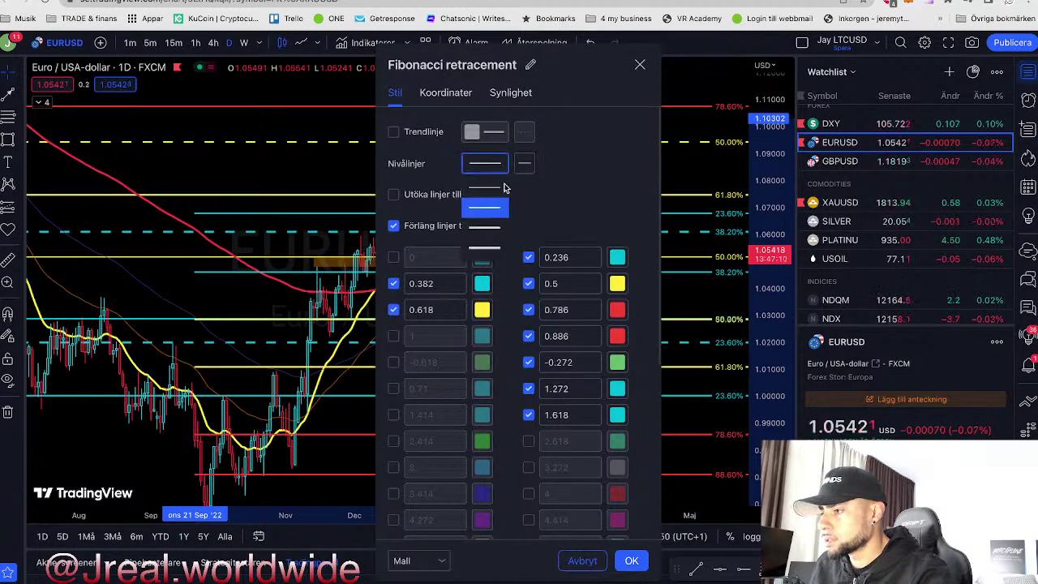
click(506, 194)
click(632, 560)
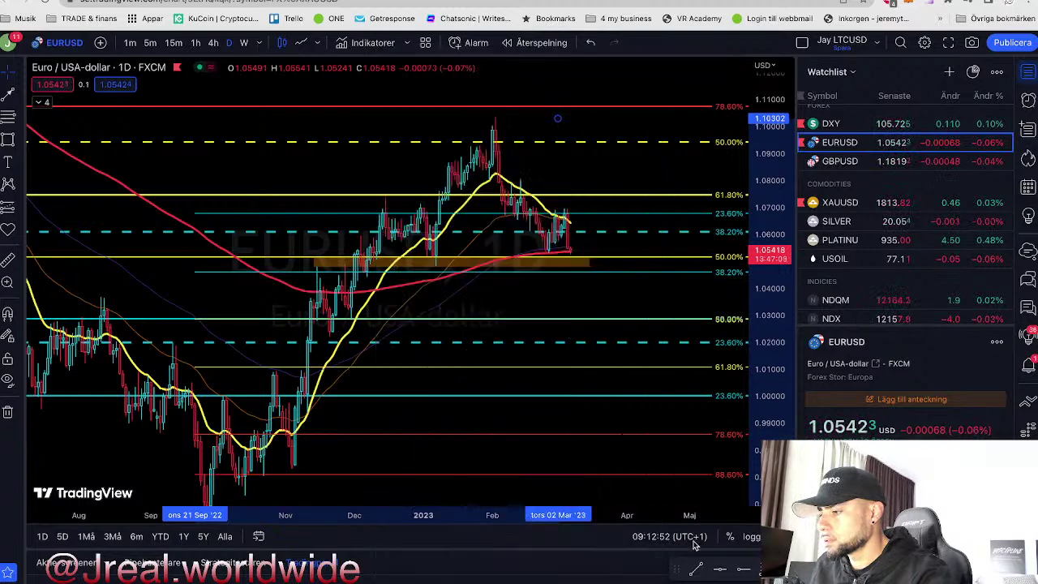
Extend the rectangle zone down to the thin 38.2% level at 1.04609 and its end date to 6 Apr 2023.
drag(775, 365, 775, 134)
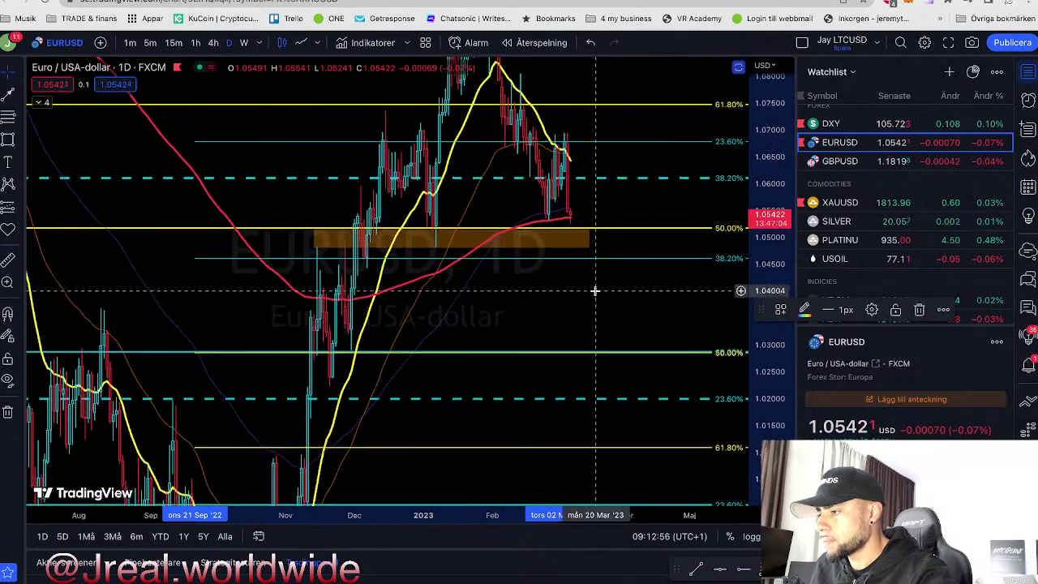
drag(588, 247, 602, 258)
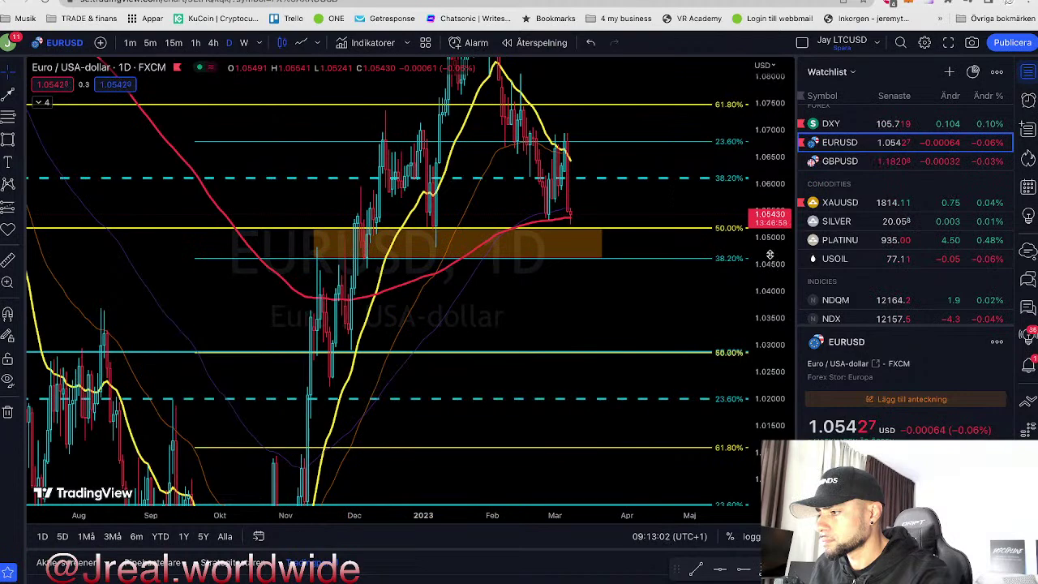
drag(769, 258, 772, 405)
drag(625, 281, 556, 344)
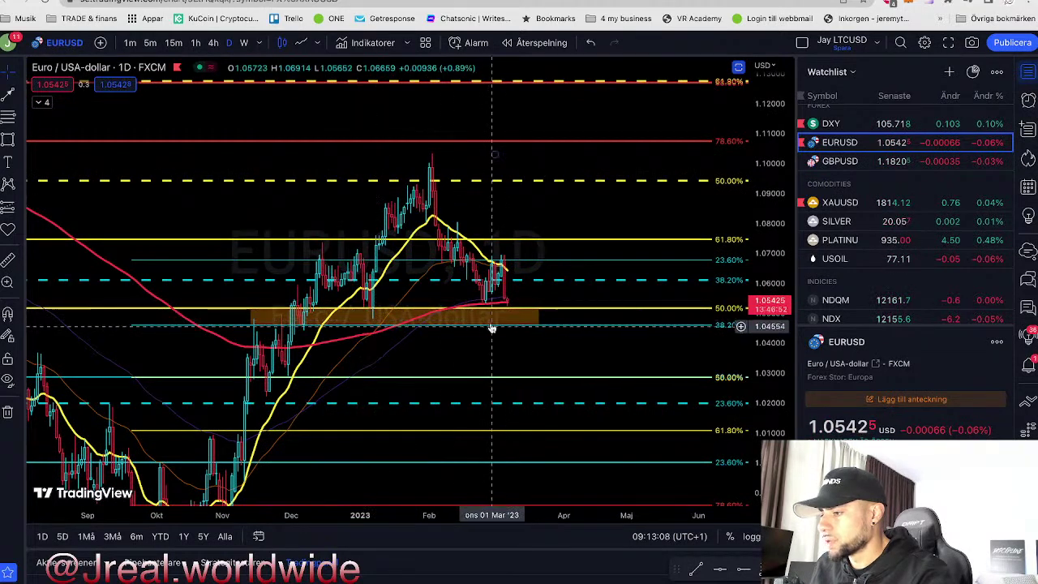
click(538, 315)
drag(538, 315, 573, 320)
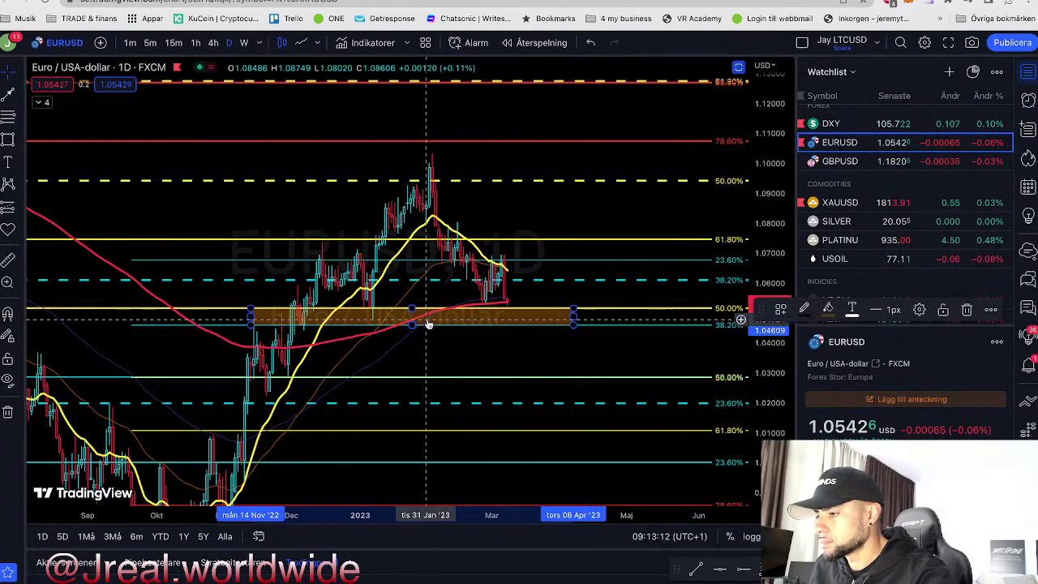
Raise the rectangle zone's upper edge slightly above the 50% level to about 1.0524 and extend its end to 11 Apr 2023.
drag(774, 410, 784, 301)
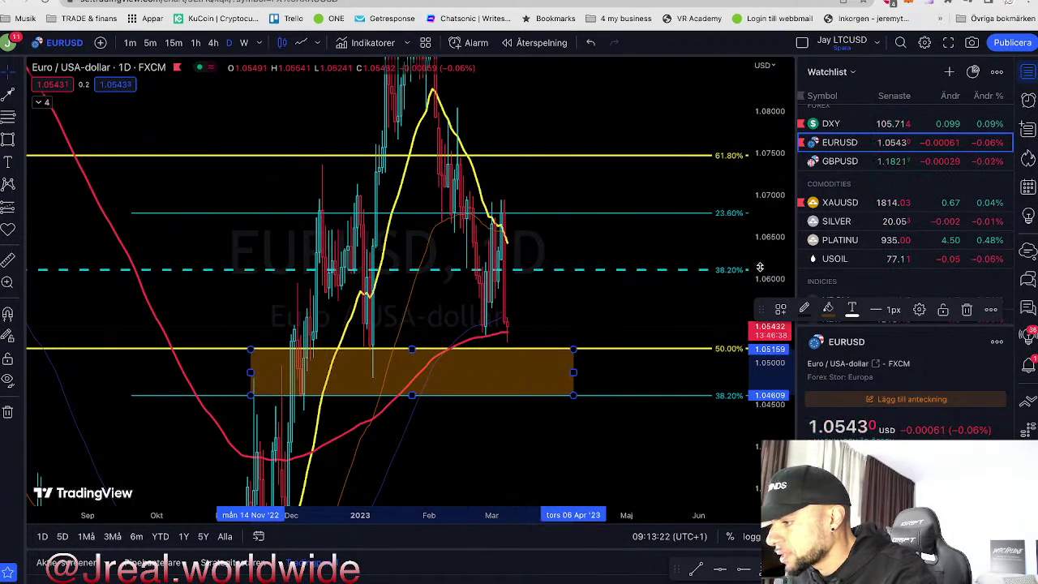
drag(759, 268, 758, 280)
mouse_move(575, 348)
mouse_down()
mouse_move(582, 336)
mouse_move(583, 346)
mouse_up()
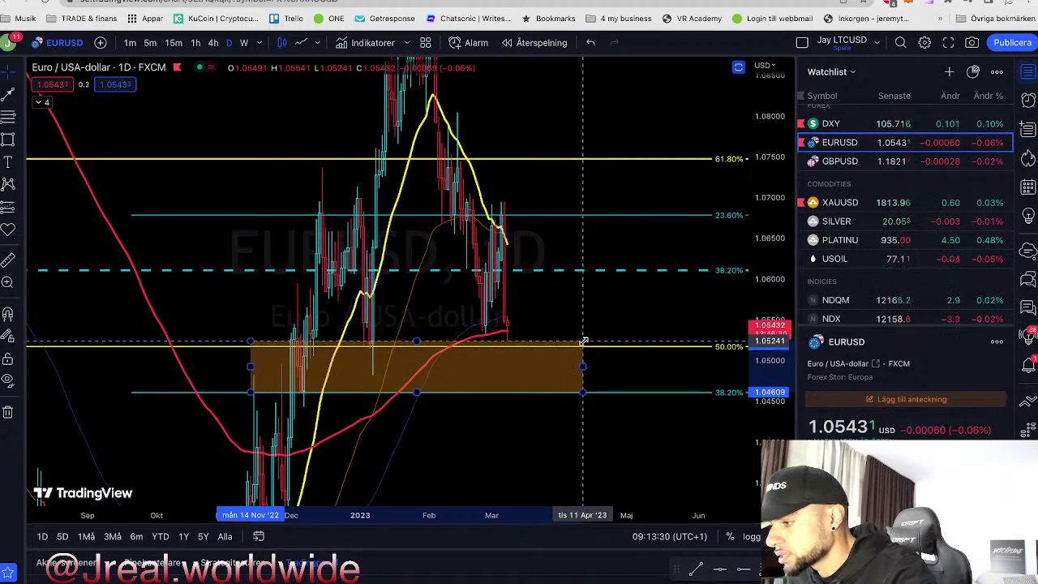
click(675, 325)
drag(782, 294, 689, 305)
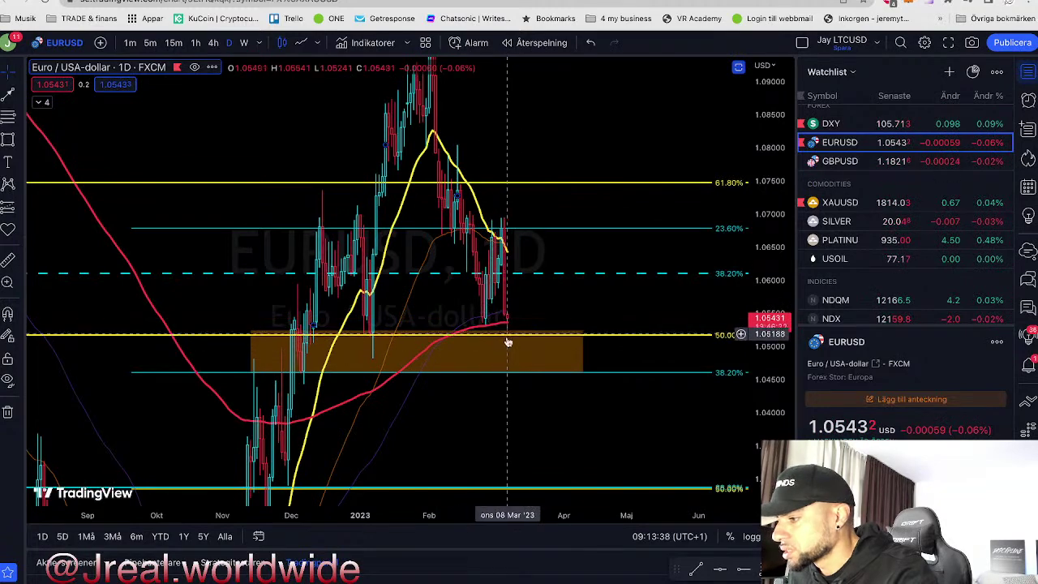
Sketch temporary brush strokes at the latest candle and across the support zone, undoing each one.
drag(770, 281, 776, 398)
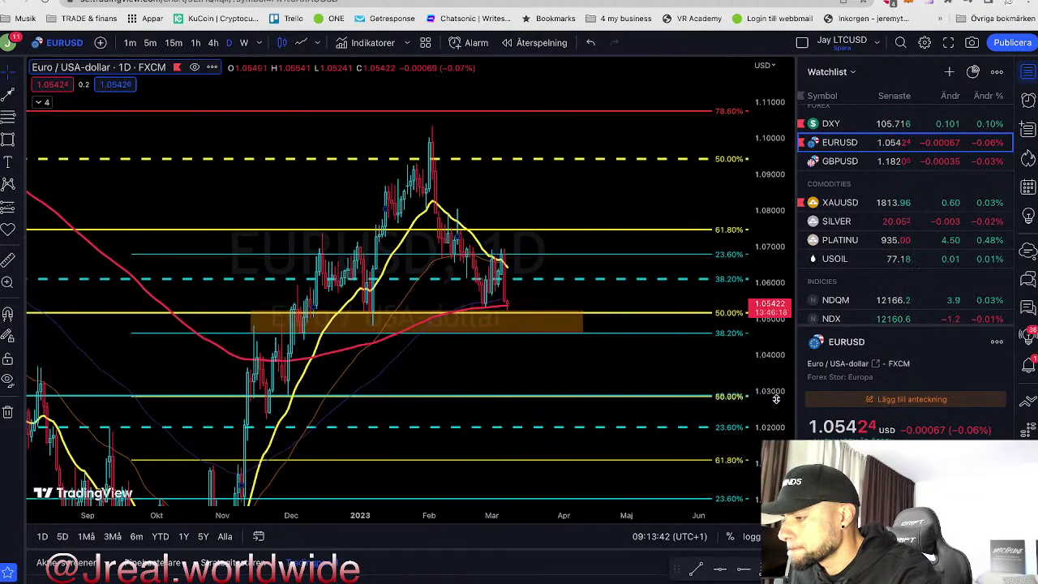
drag(579, 356, 585, 371)
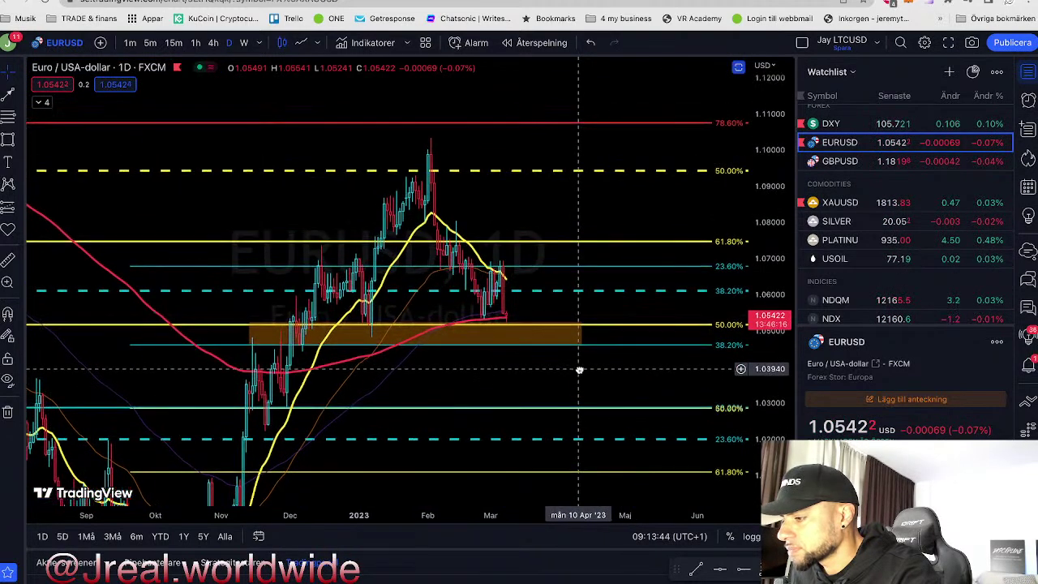
drag(774, 417, 802, 303)
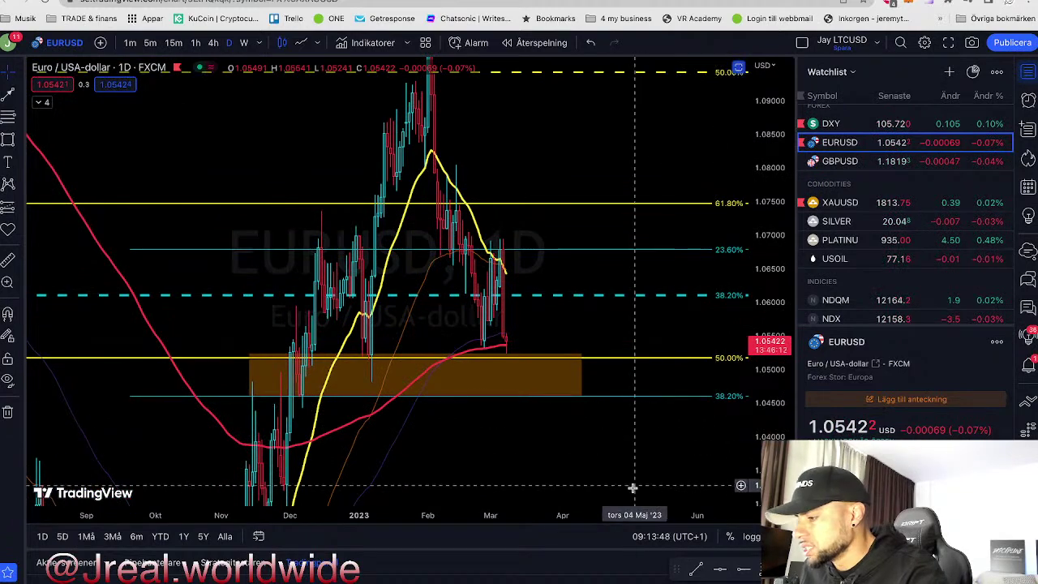
scroll(726, 405, up, 3)
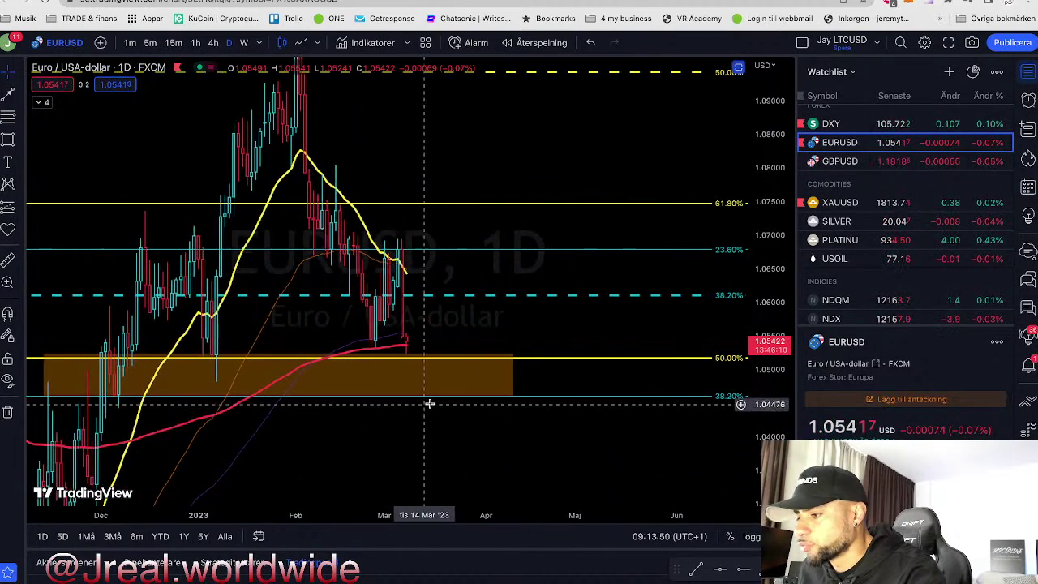
click(18, 140)
click(65, 140)
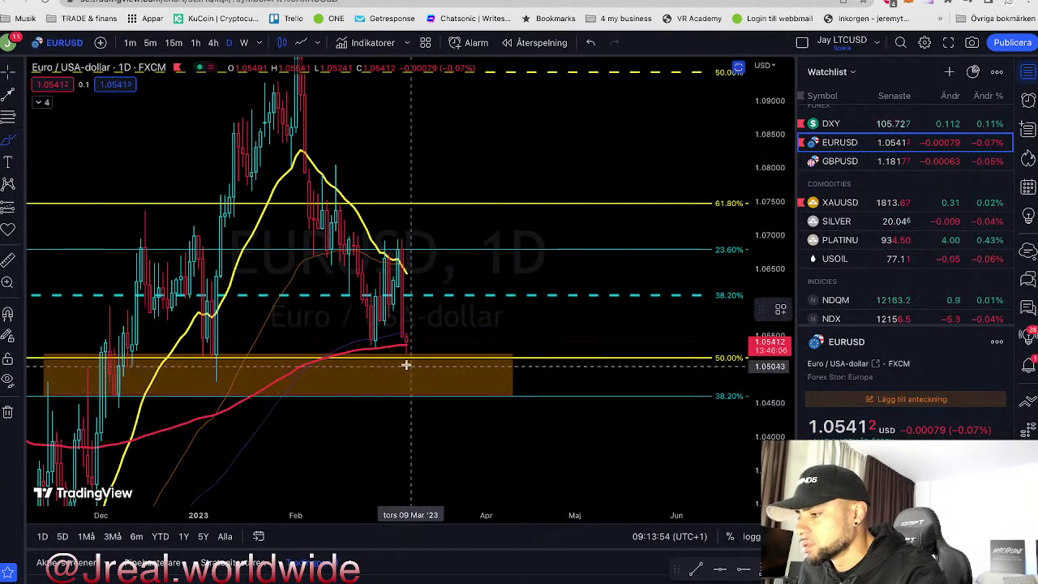
mouse_move(428, 354)
mouse_down()
mouse_move(382, 364)
mouse_move(434, 400)
mouse_up()
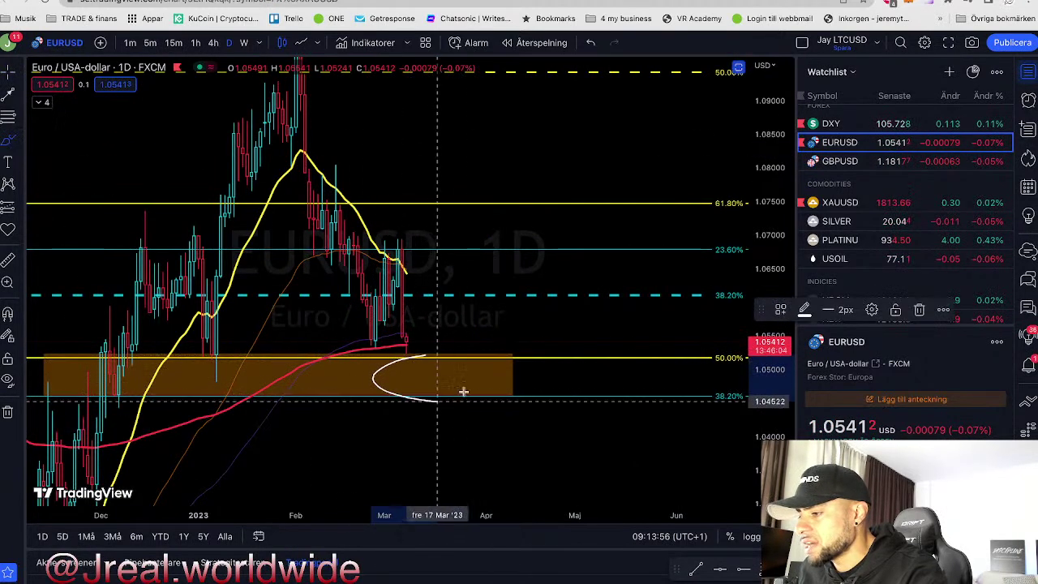
key(ctrl+z)
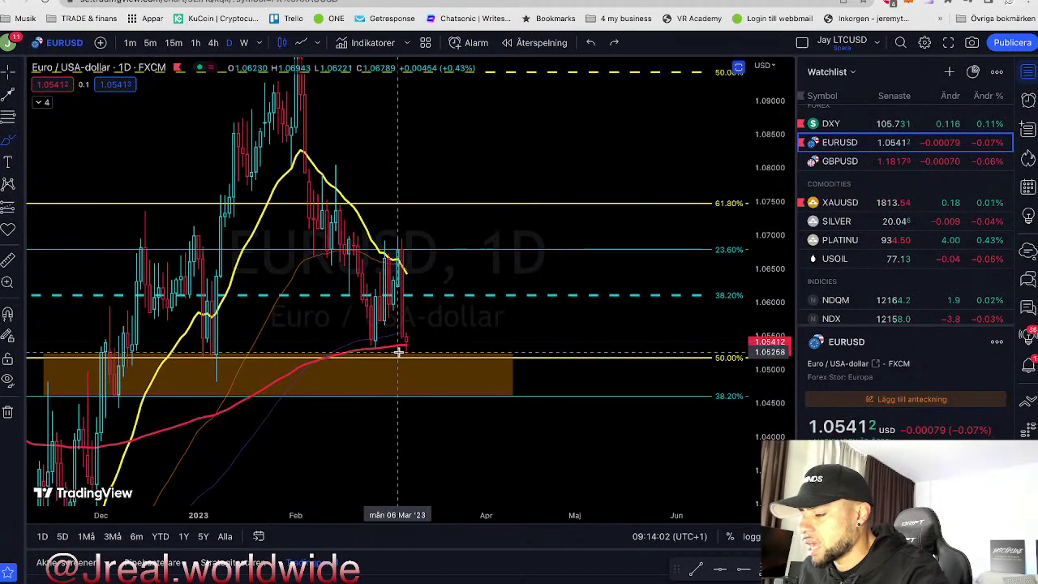
drag(402, 344, 407, 345)
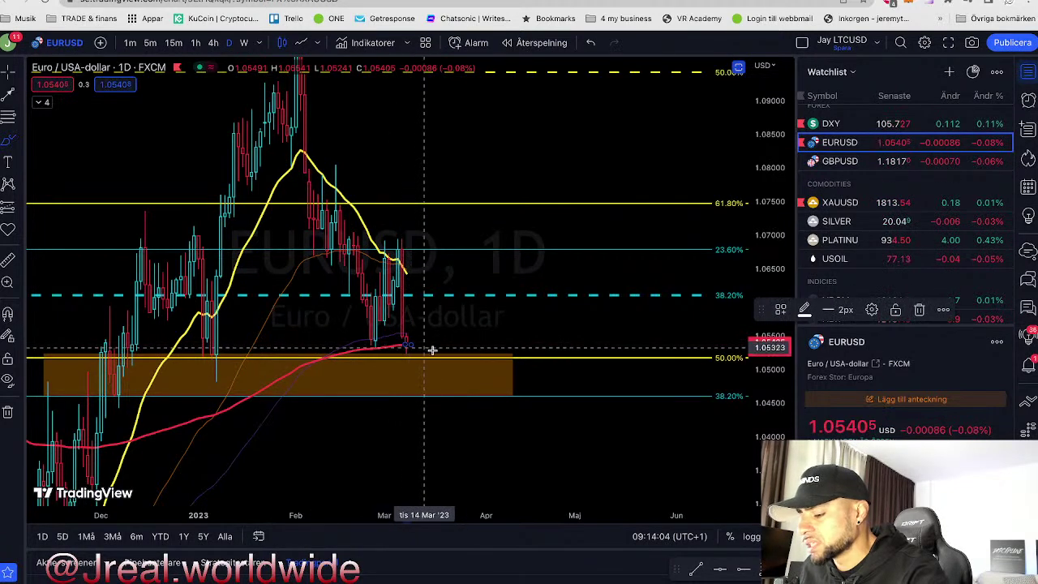
key(ctrl+z)
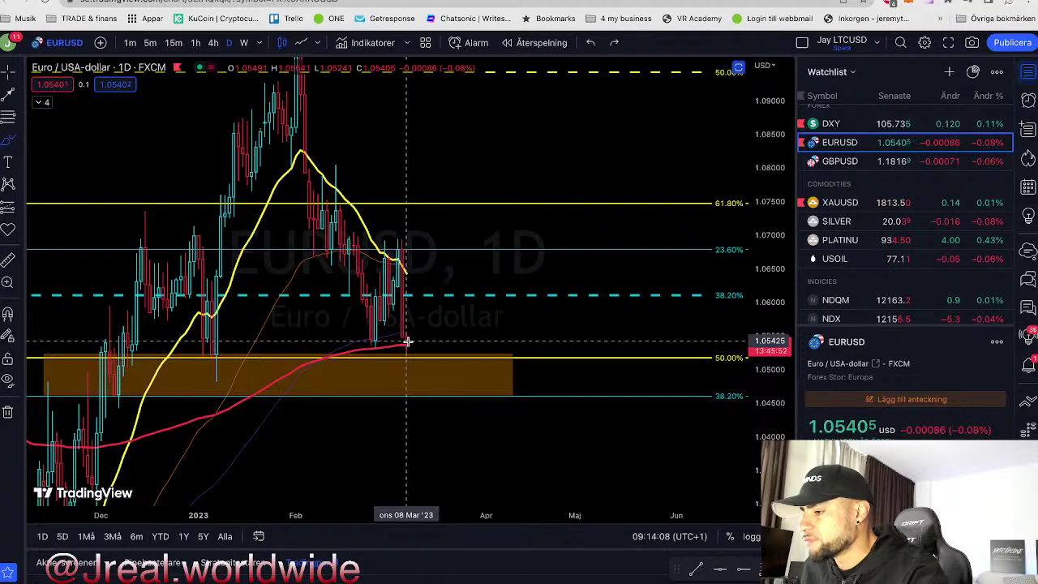
mouse_move(408, 347)
mouse_down()
mouse_move(431, 378)
mouse_move(458, 387)
mouse_move(477, 378)
mouse_up()
key(ctrl+z)
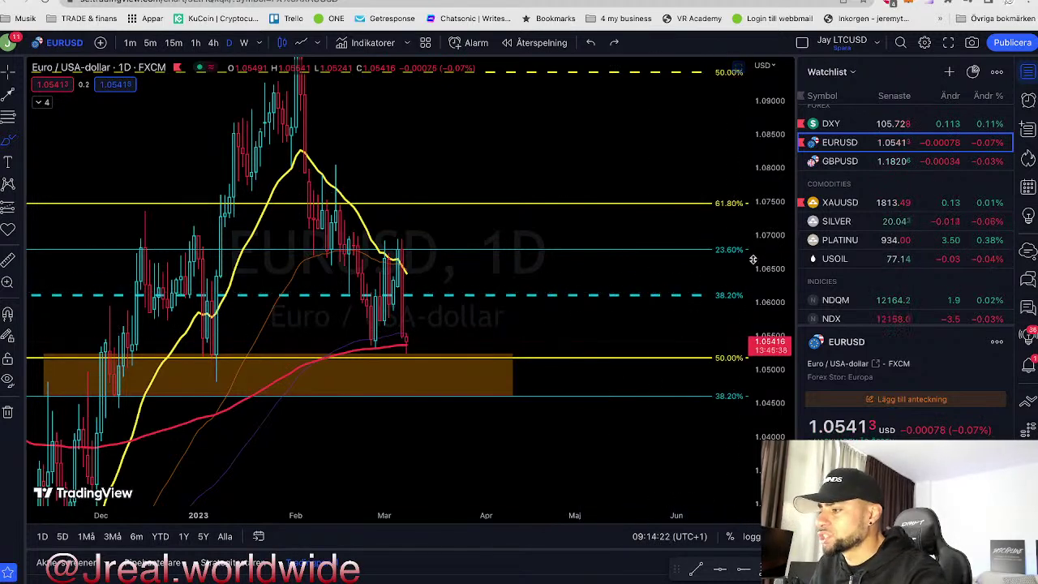
Delete the thin-line Fibonacci retracement and the dashed one, keeping the thick solid retracement and the zone.
drag(763, 249, 761, 301)
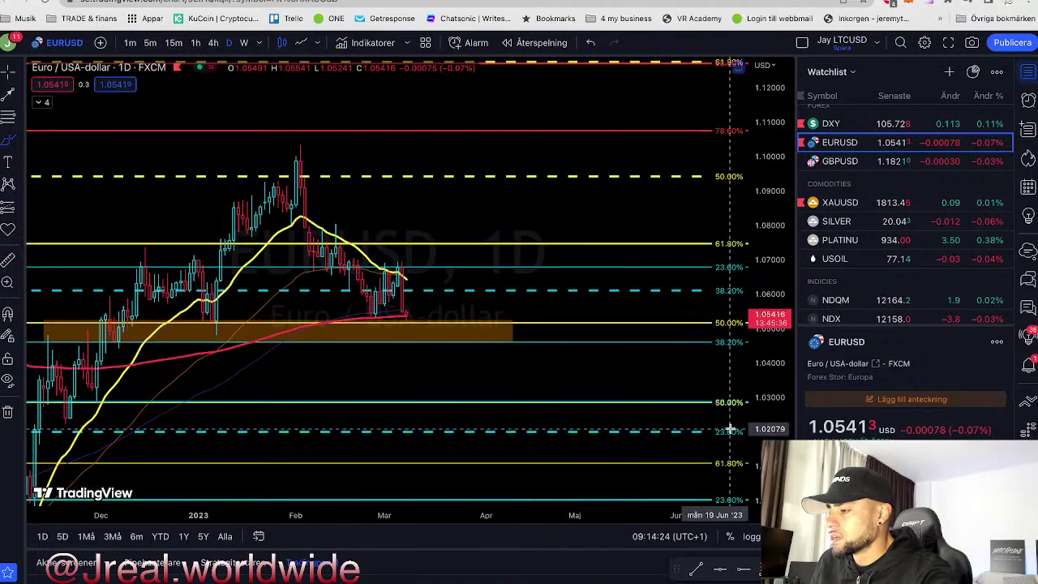
click(574, 345)
key(Delete)
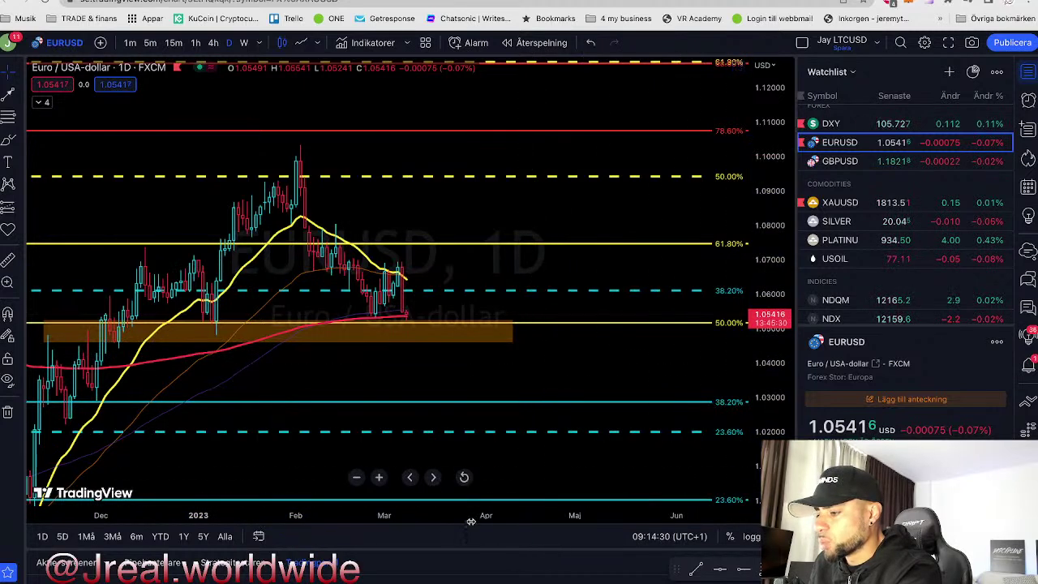
scroll(428, 522, down, 3)
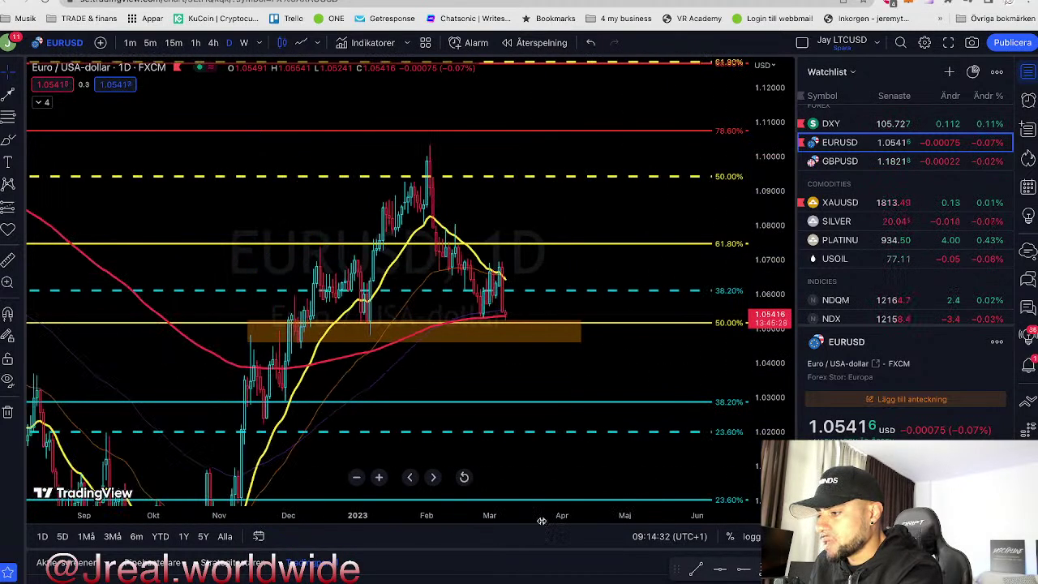
click(598, 433)
key(Delete)
Reset the price scale, switch EURUSD to the 4-hour timeframe, and show the price history back to January 2023.
drag(695, 520, 635, 520)
scroll(649, 520, down, 2)
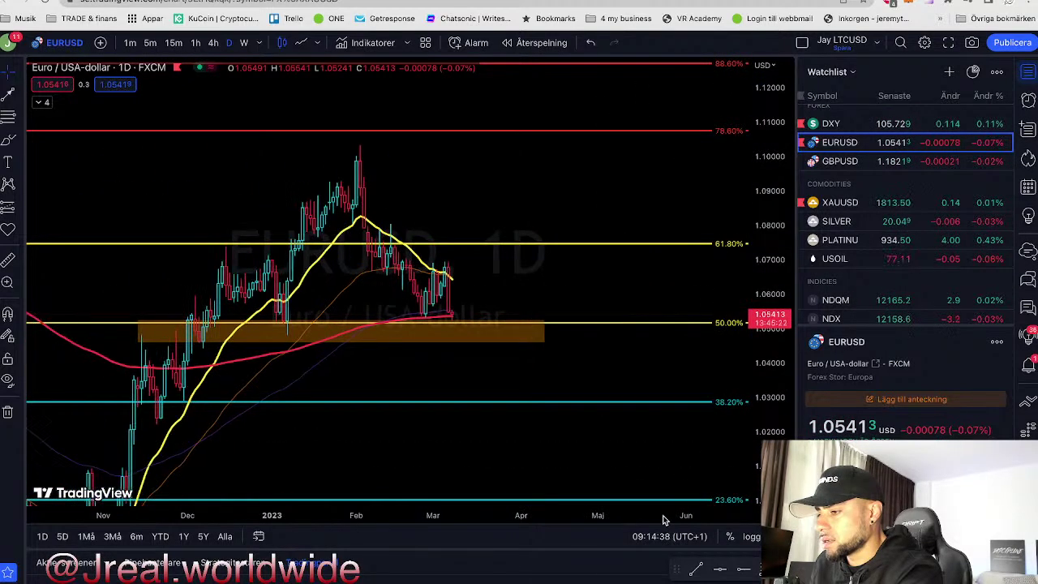
double_click(761, 479)
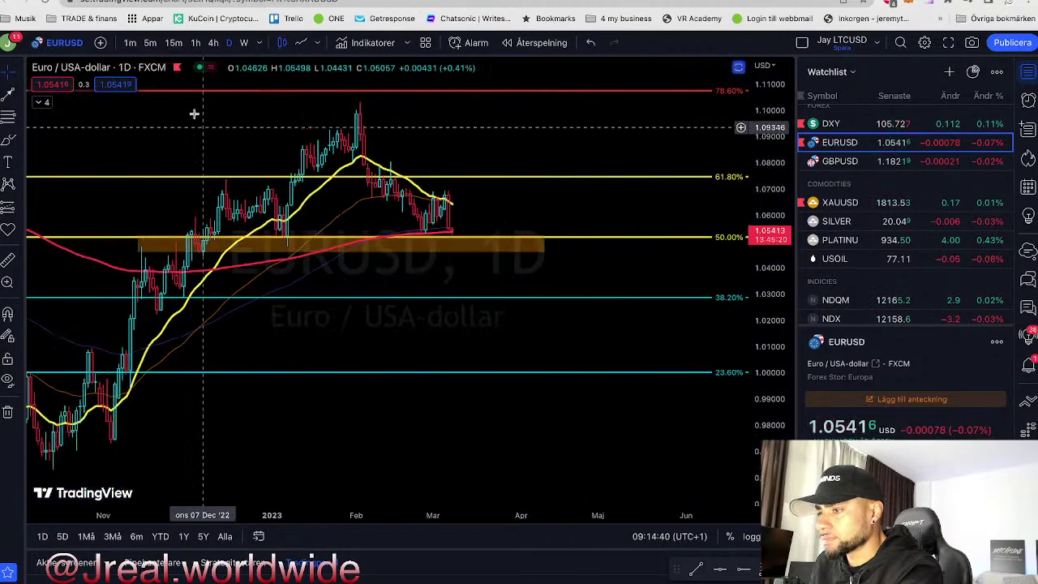
click(213, 43)
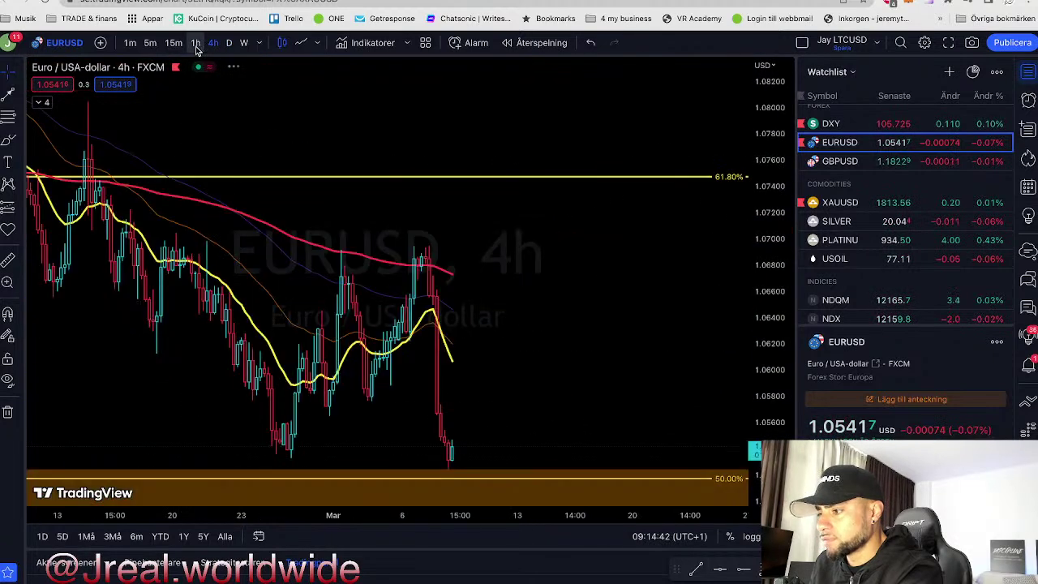
drag(322, 519, 523, 503)
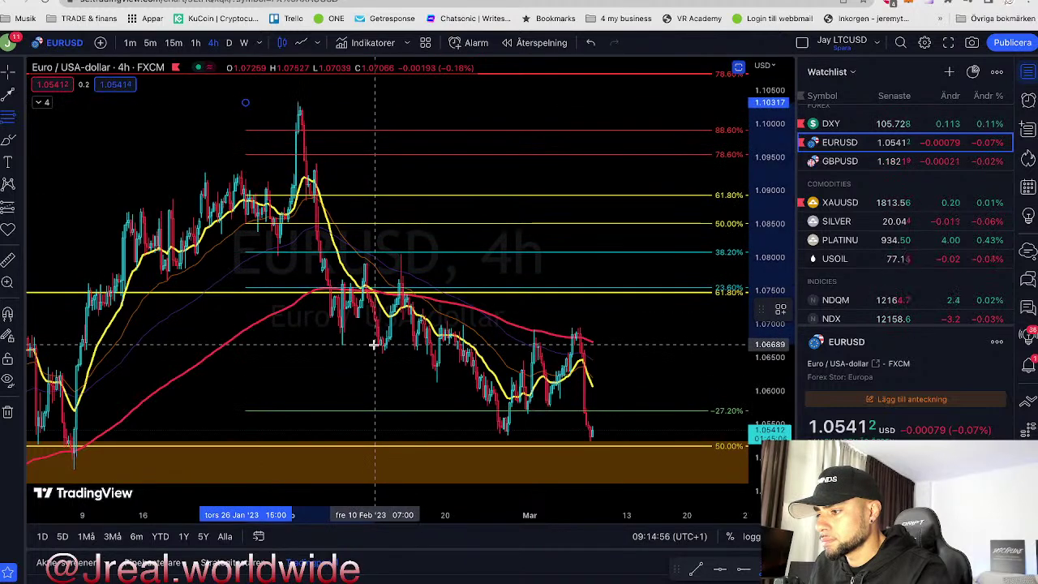
Try Fibonacci retracements from 1.10317 down to 1.06689 and from 1.08058 down to 1.05321, deleting each one.
click(374, 344)
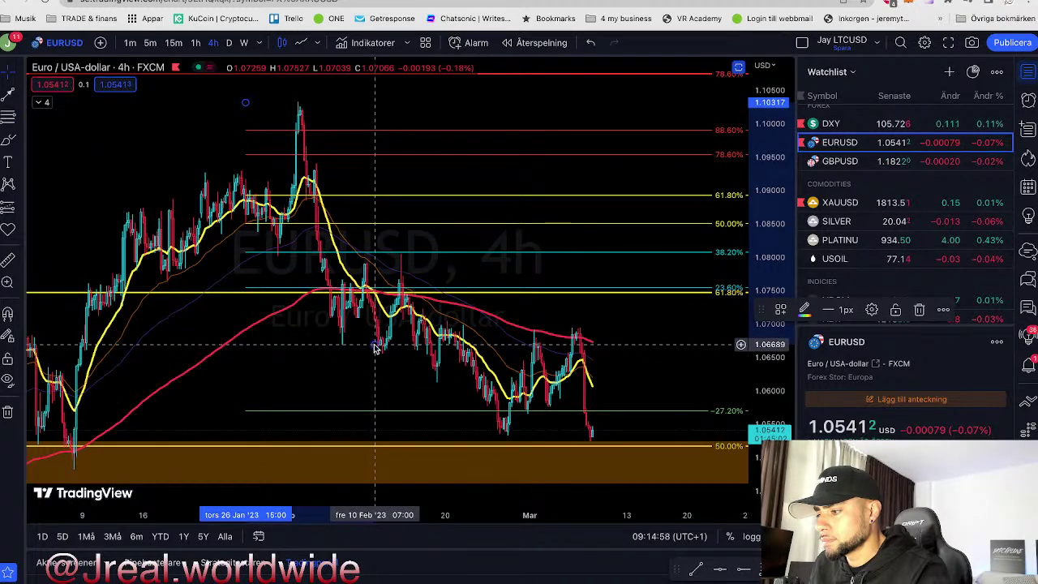
key(Delete)
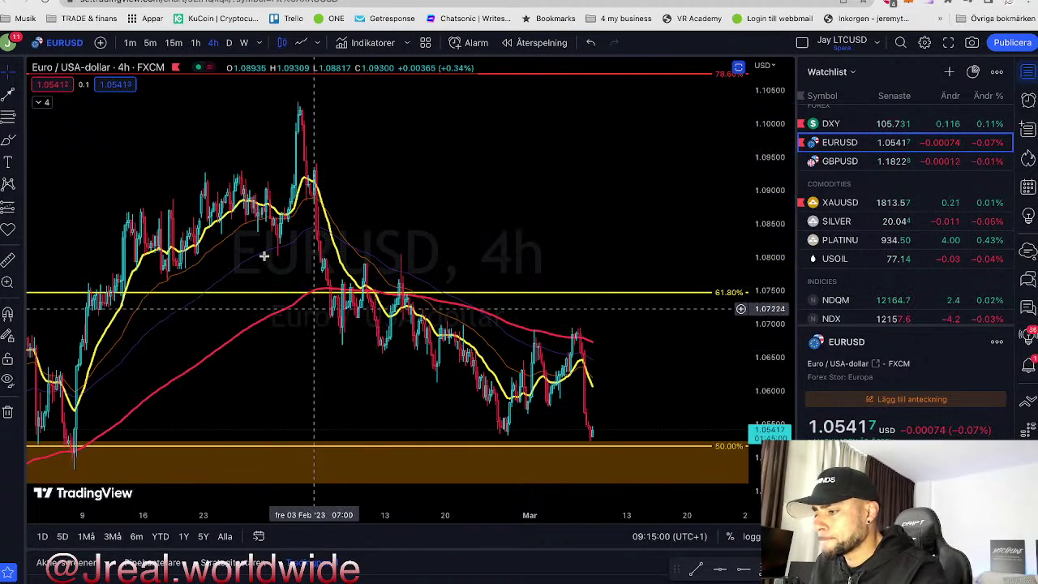
click(8, 115)
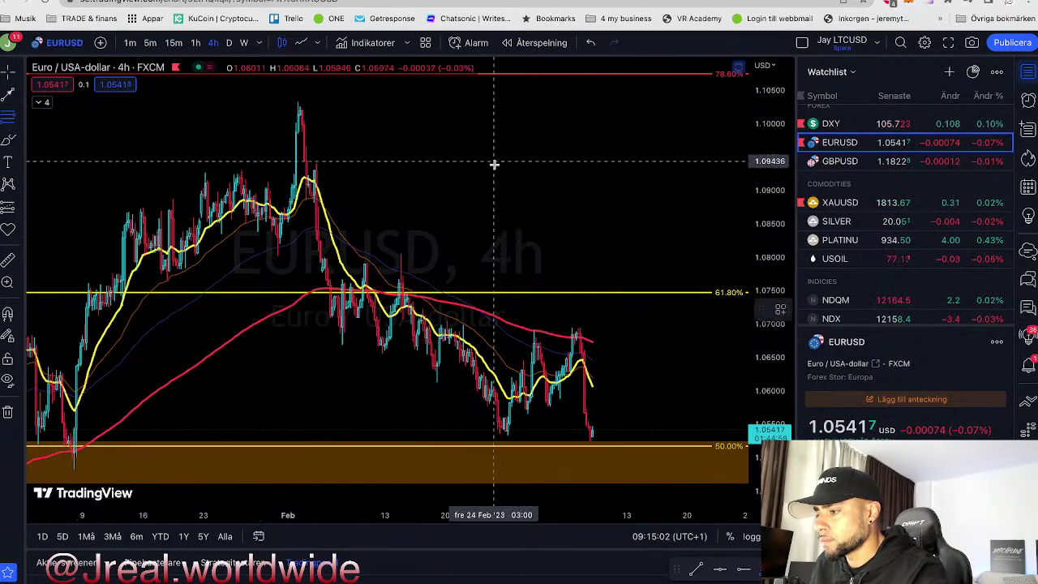
click(375, 253)
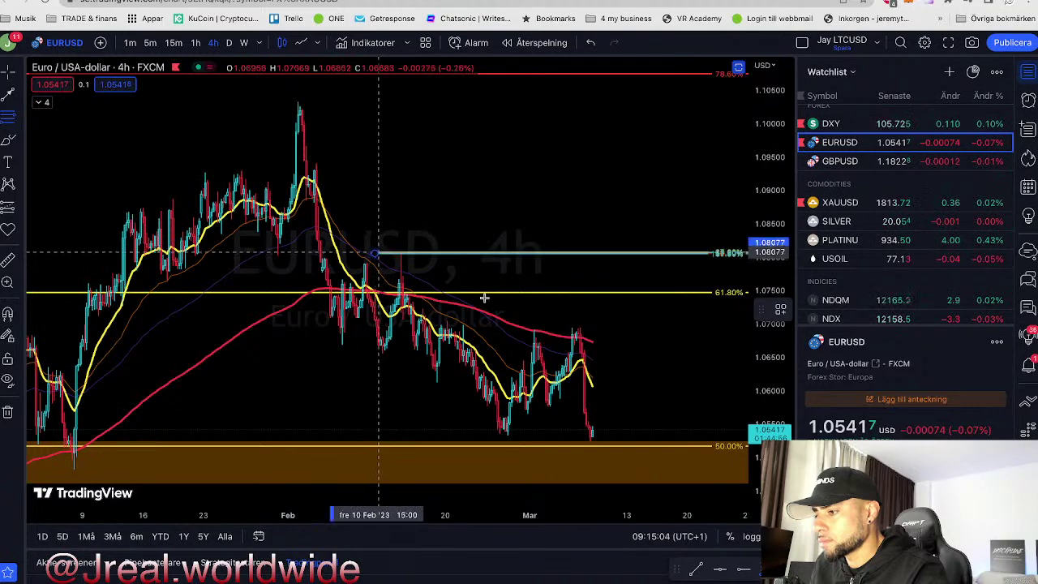
click(544, 439)
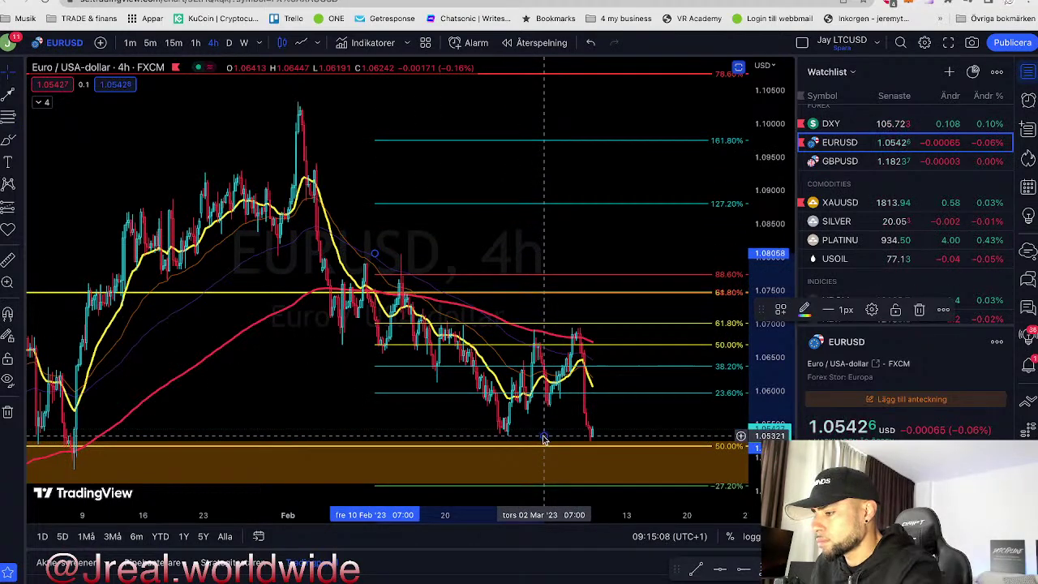
mouse_move(543, 439)
mouse_down()
mouse_move(475, 401)
mouse_move(466, 382)
mouse_up()
key(Delete)
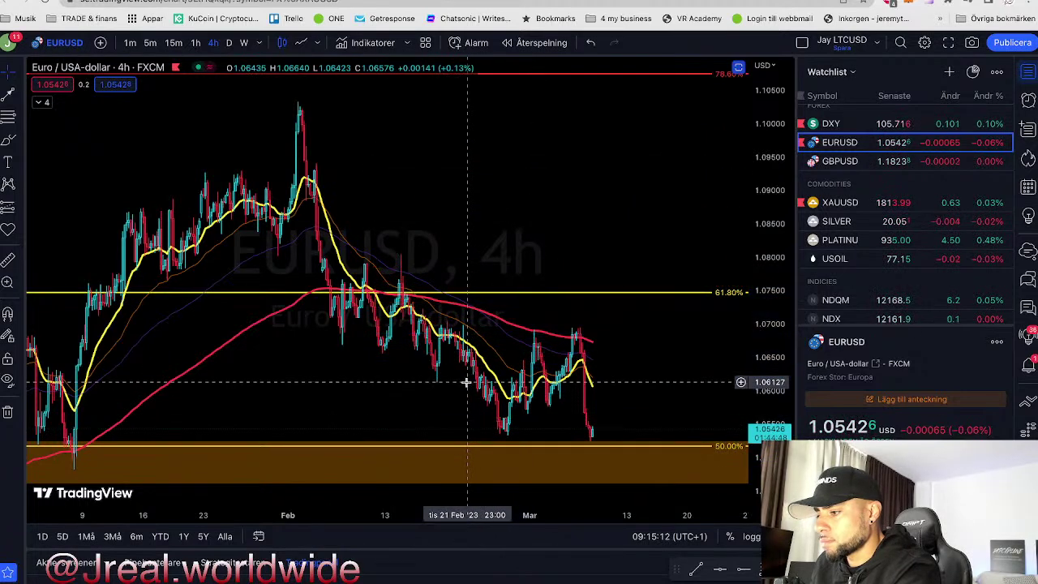
click(11, 121)
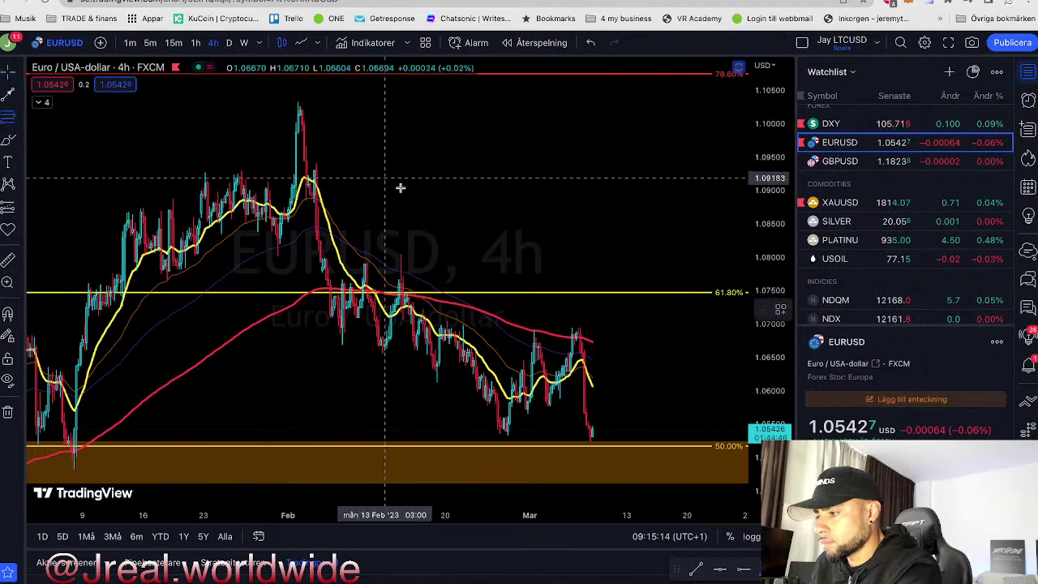
click(485, 437)
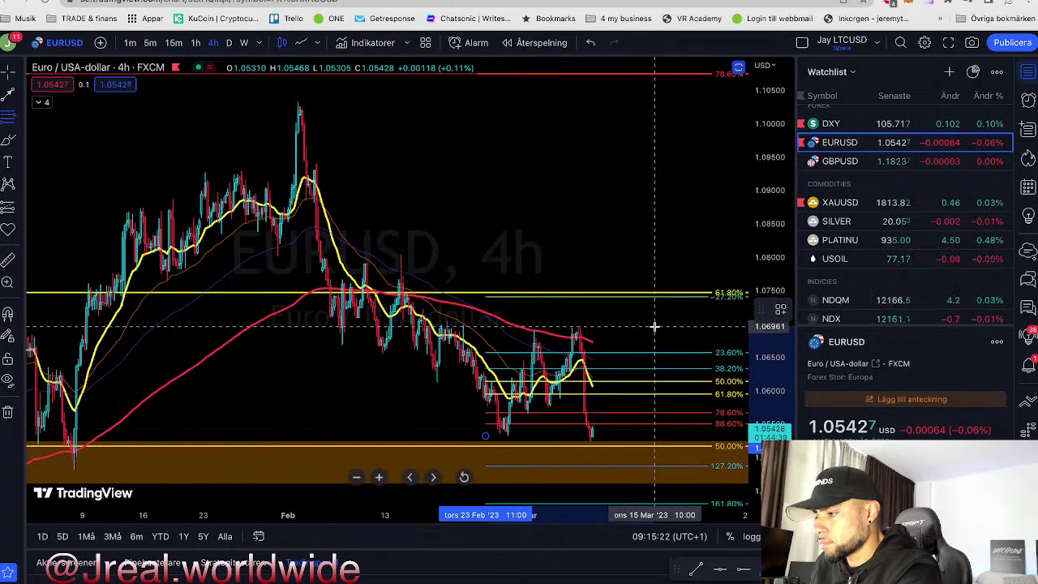
key(Escape)
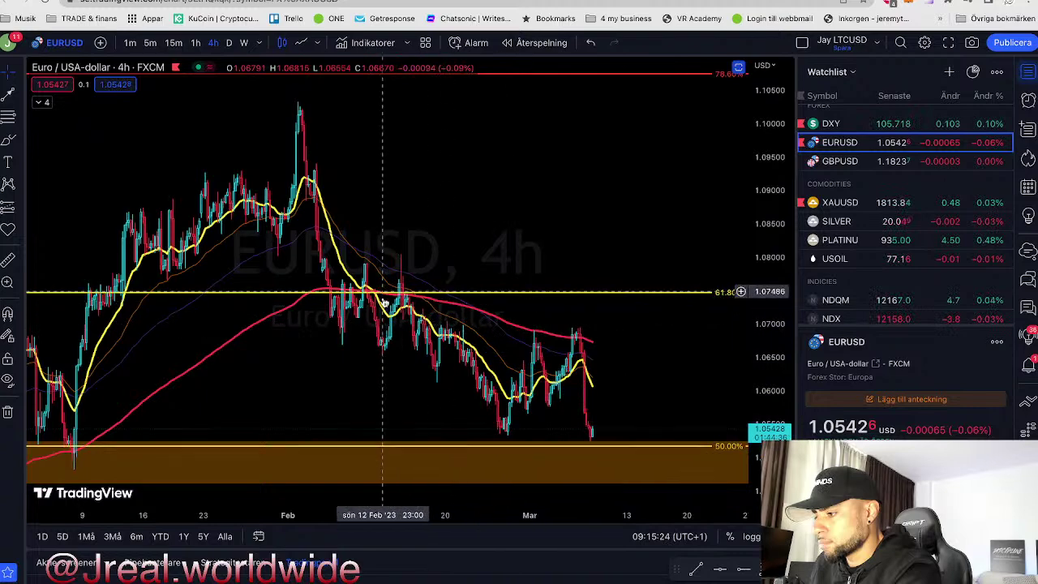
Draw a Fibonacci retracement from the 2 March low at 1.05772 up to the early-March high at 1.06946.
drag(641, 516, 583, 520)
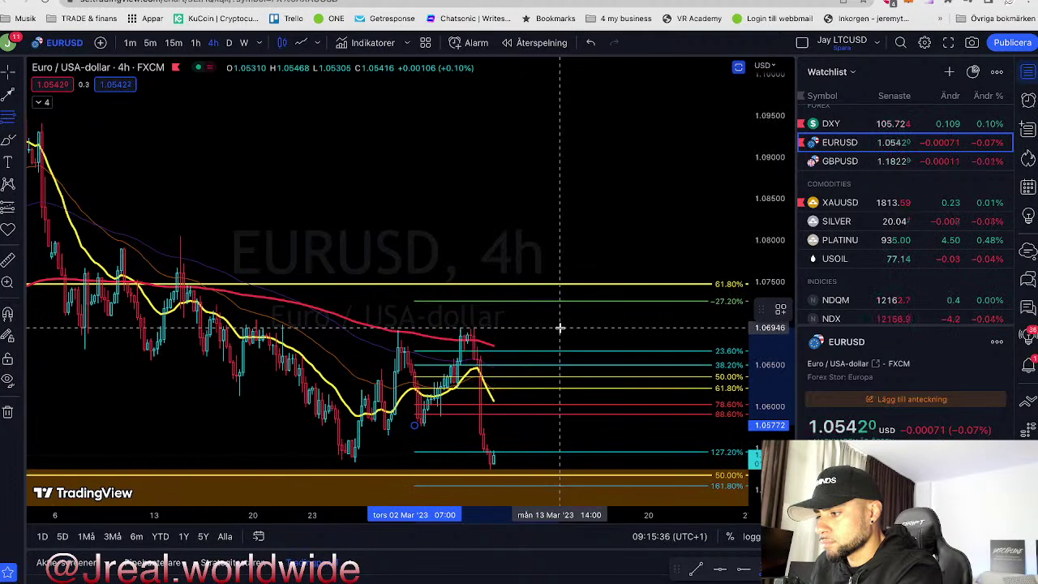
click(560, 327)
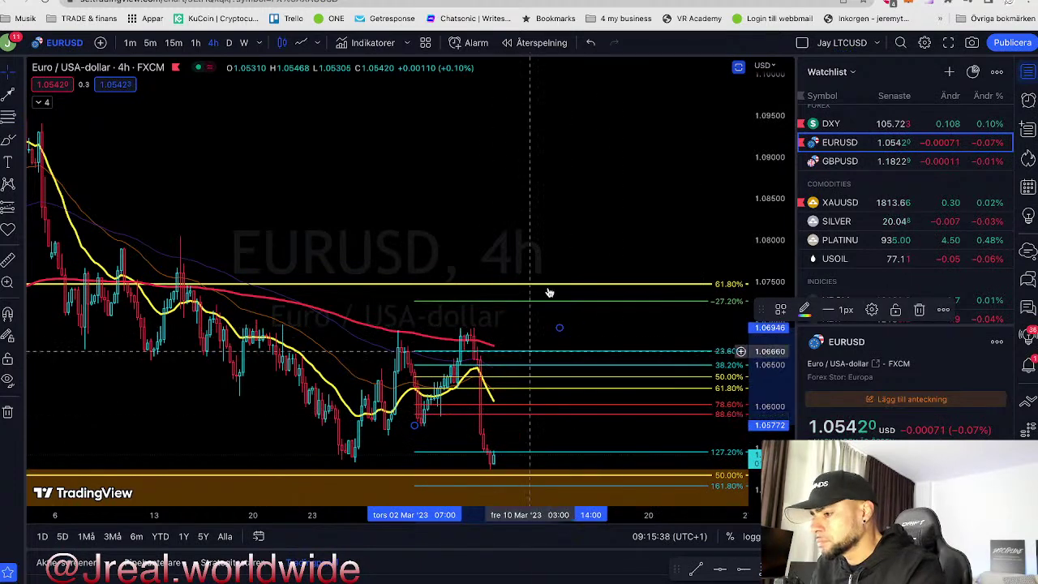
scroll(628, 236, down, 3)
drag(621, 517, 583, 507)
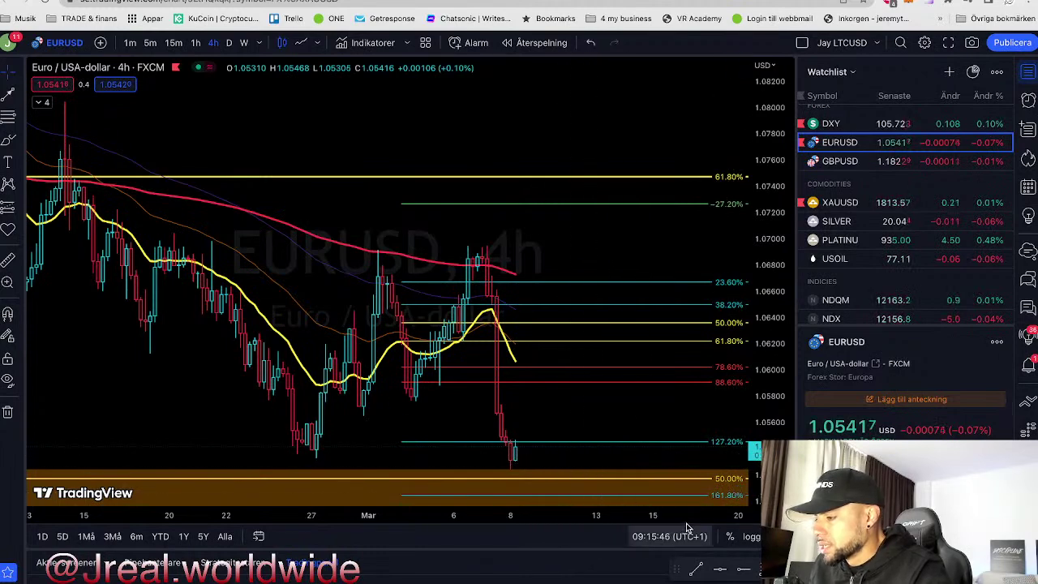
mouse_move(681, 522)
mouse_down()
mouse_move(668, 521)
mouse_move(690, 524)
mouse_up()
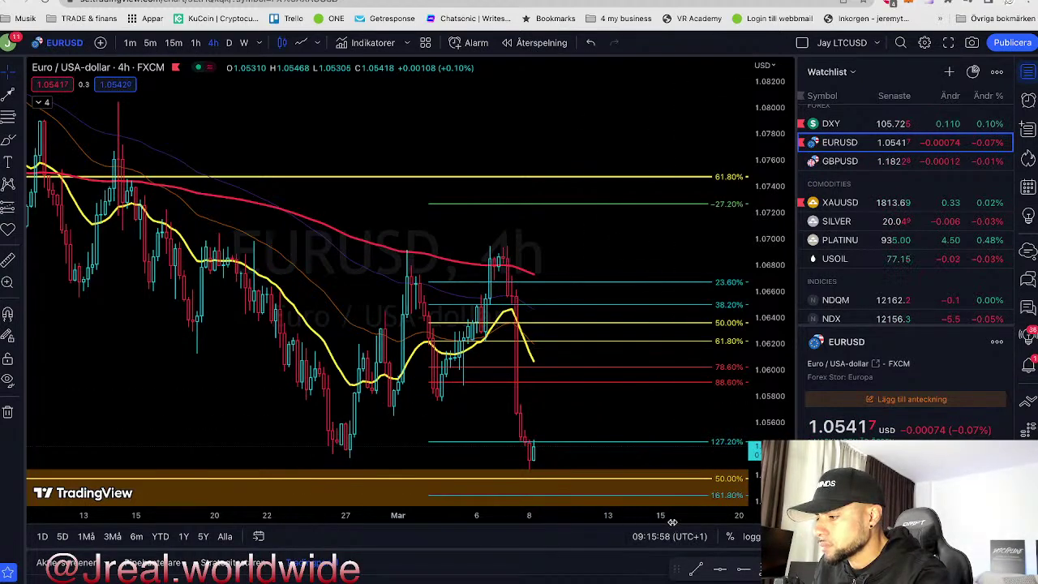
scroll(671, 525, up, 4)
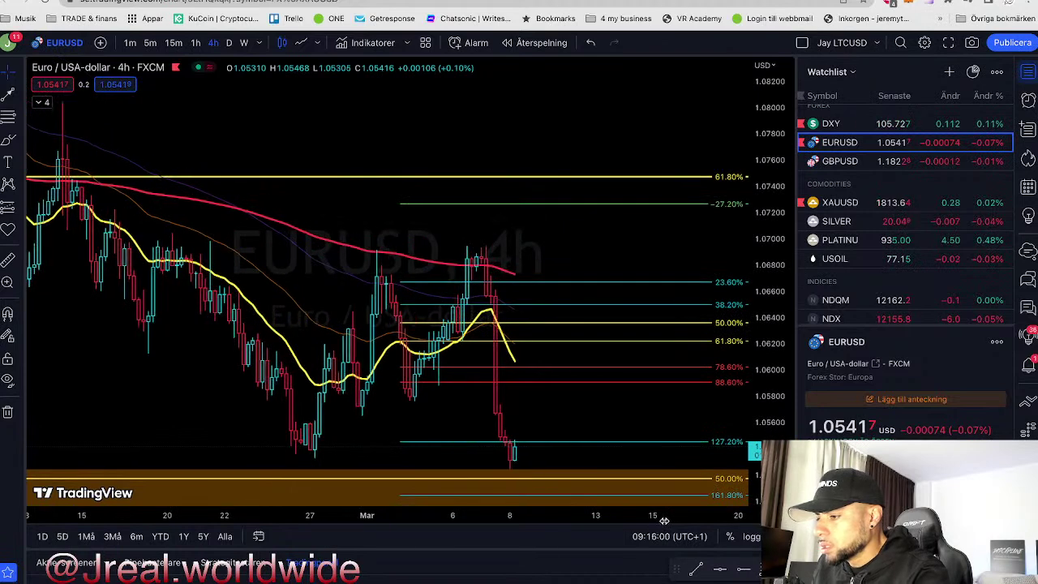
Draw a rectangle from 24 February to 14 March across the recent lows and raise its upper edge to the 127.20% level.
click(21, 122)
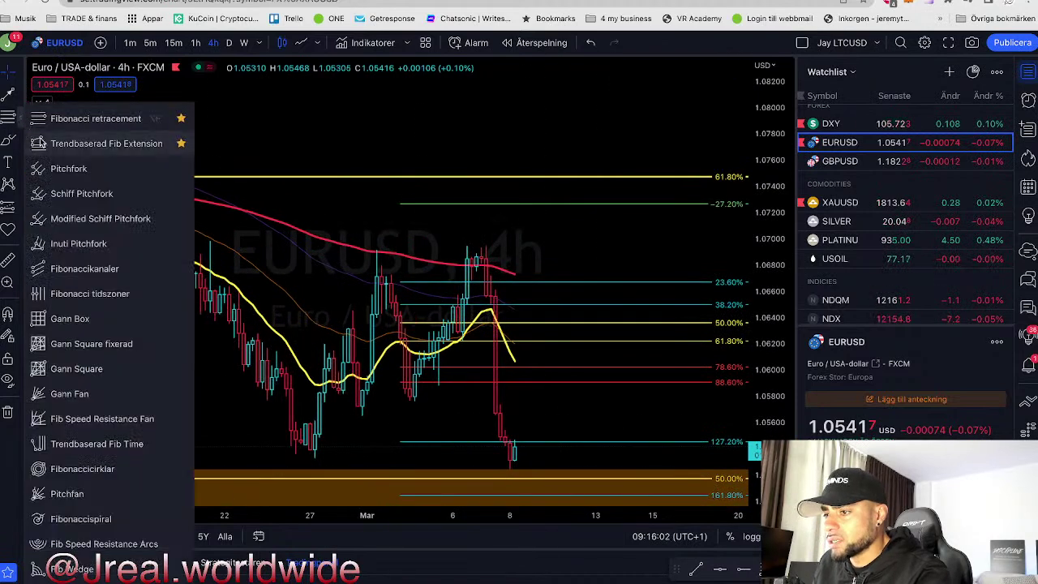
click(18, 121)
click(16, 139)
click(61, 192)
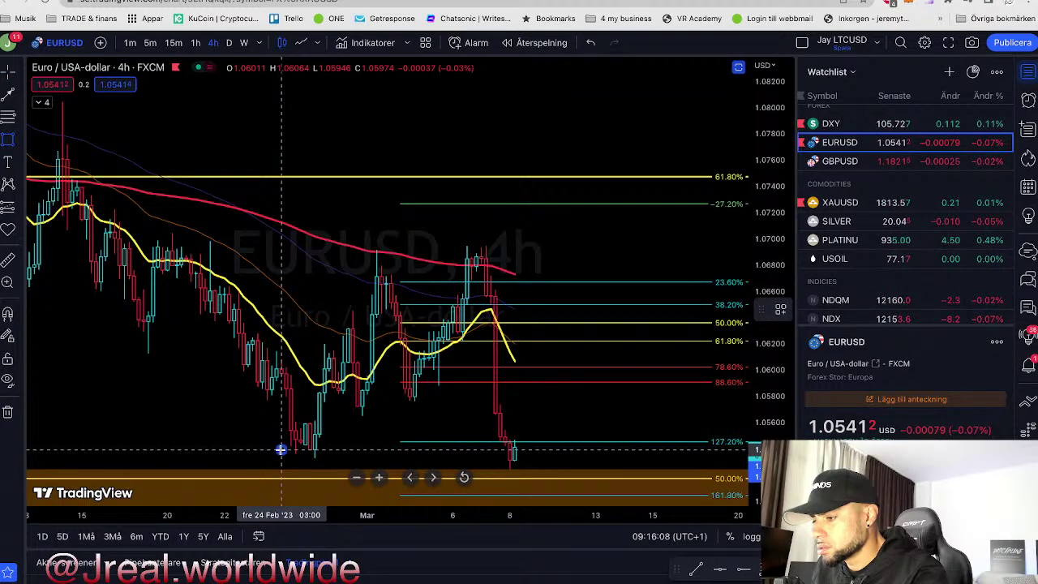
drag(285, 460, 639, 456)
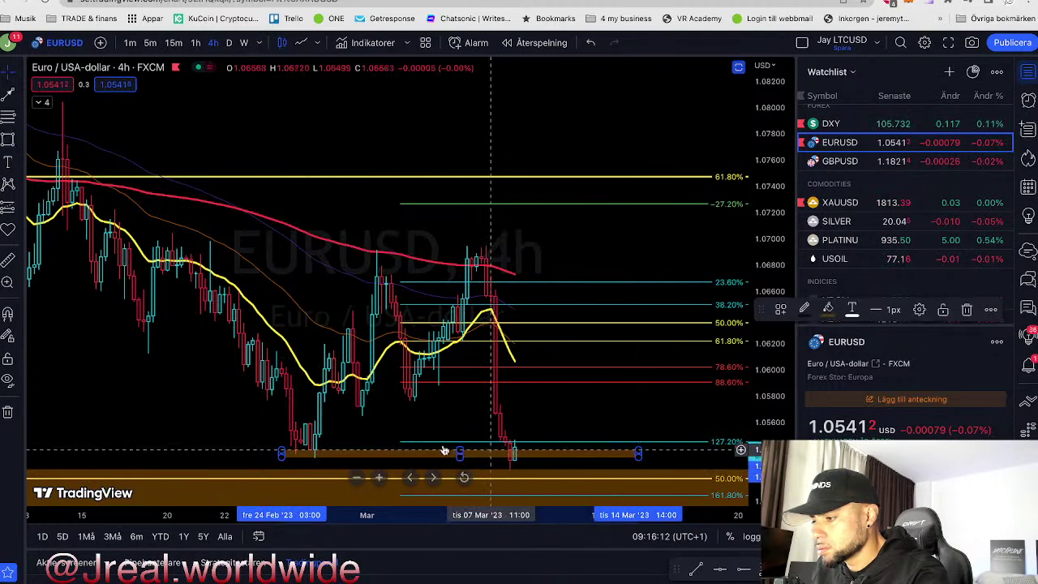
drag(460, 447, 460, 443)
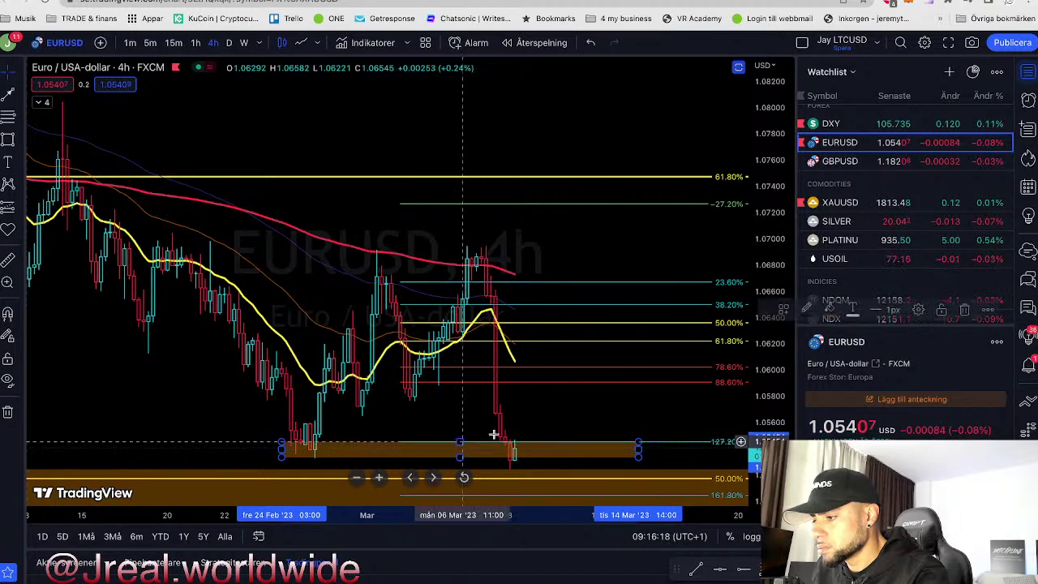
click(517, 409)
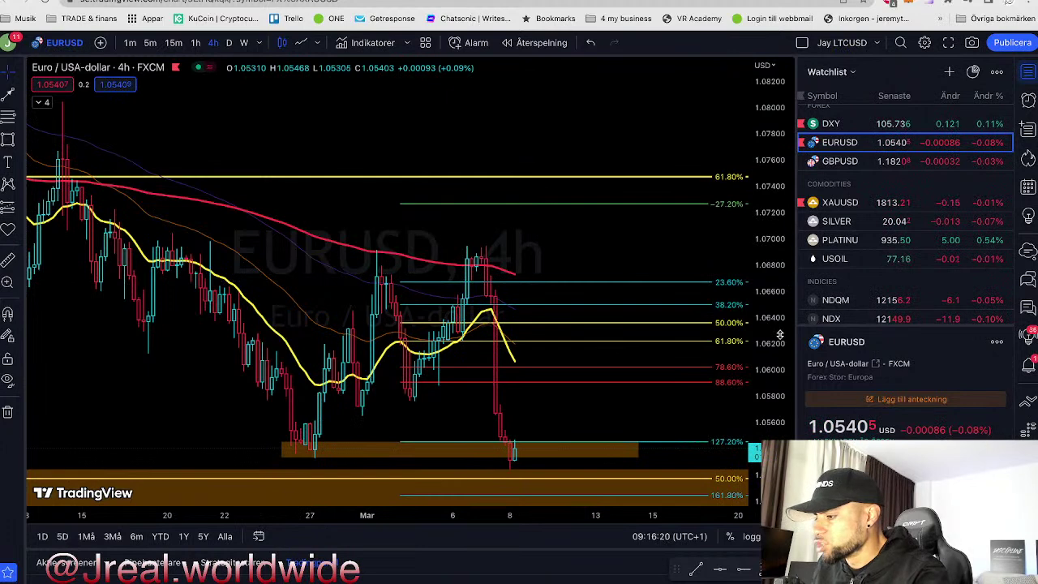
Narrow the new rectangle by raising its lower edge to about 1.05390 and extend its end to 14 March 22:00.
drag(780, 332, 779, 403)
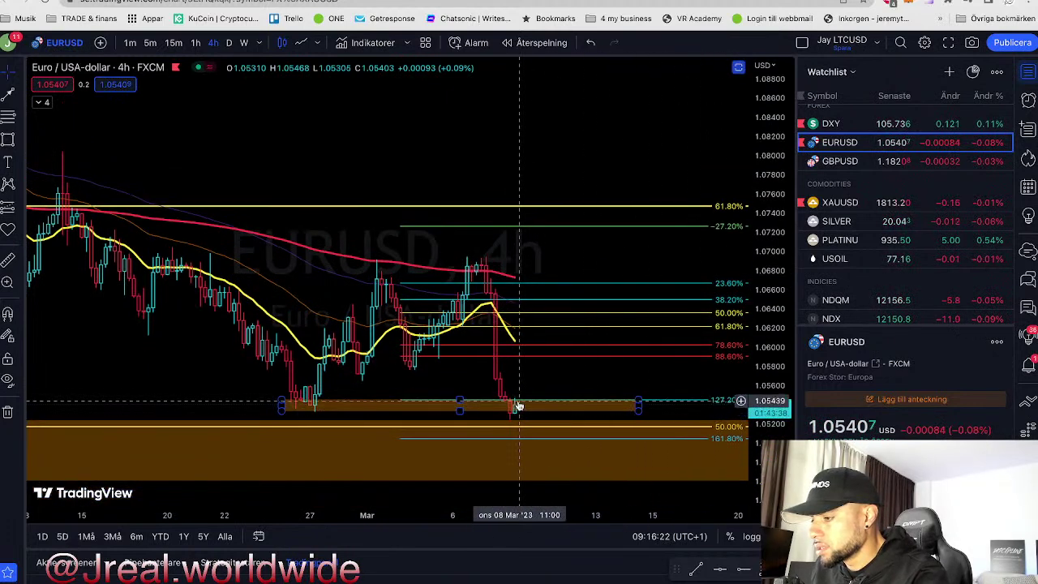
mouse_move(767, 418)
mouse_down()
mouse_move(767, 369)
mouse_move(767, 410)
mouse_up()
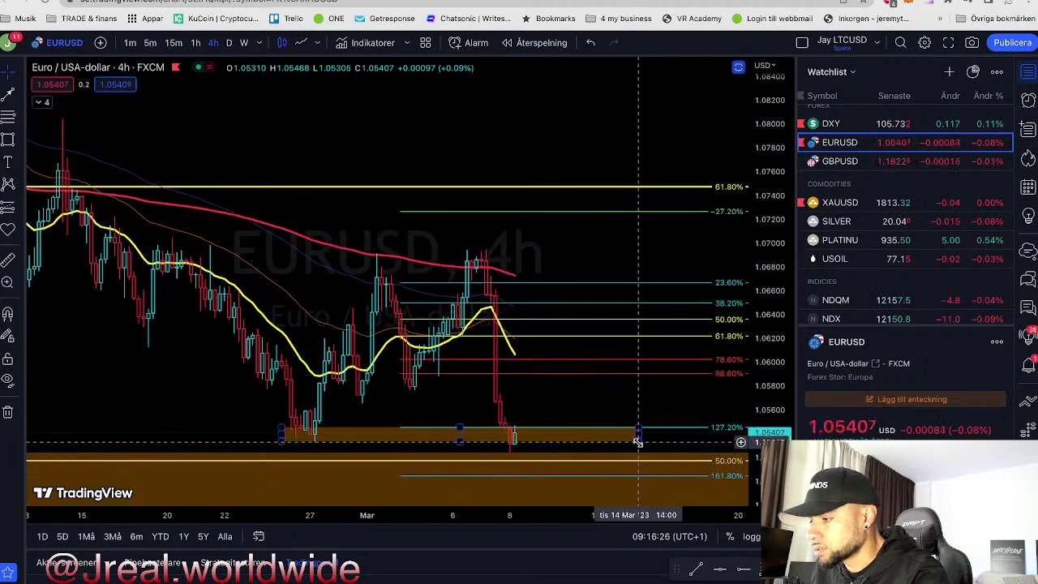
drag(638, 442, 642, 438)
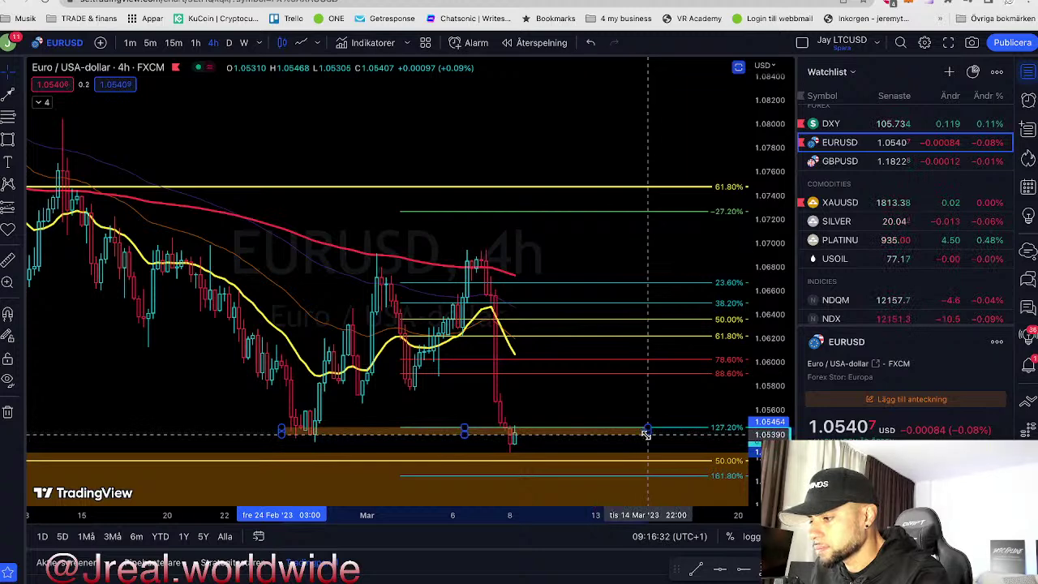
click(648, 400)
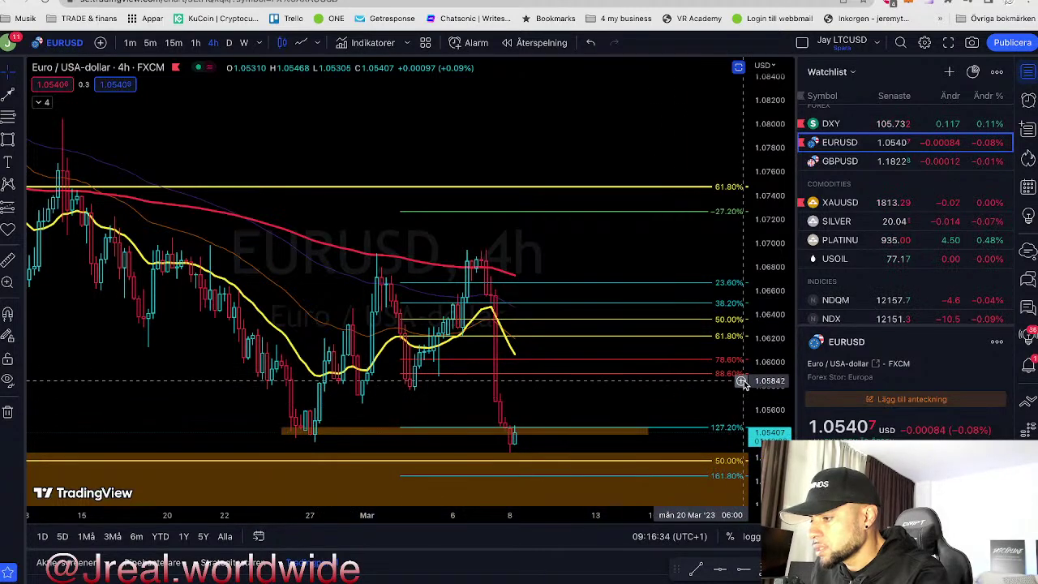
Sketch temporary brush strokes rising from the latest candle above the small zone and undo them.
click(23, 139)
click(56, 140)
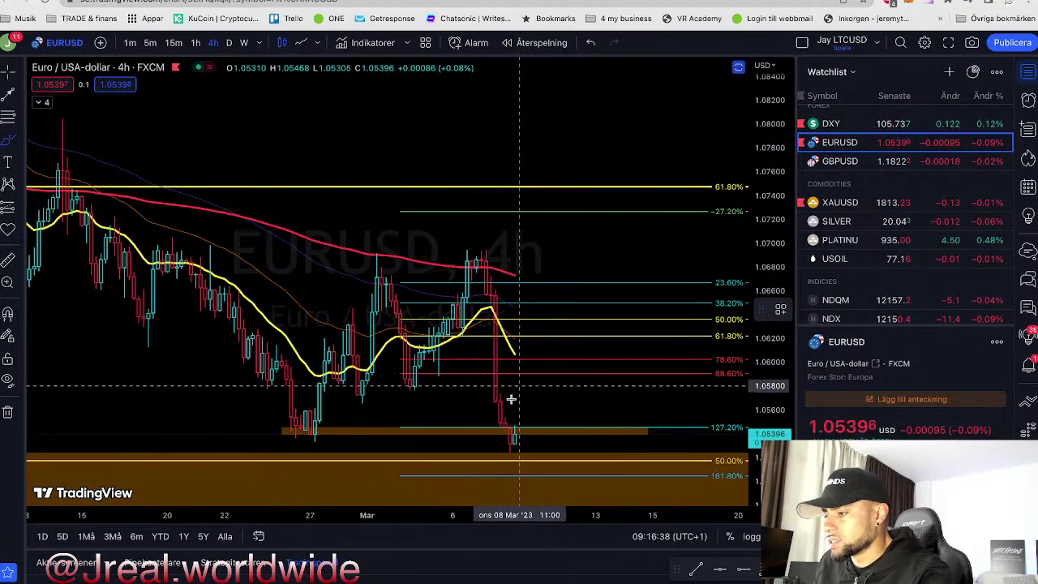
drag(514, 423, 563, 381)
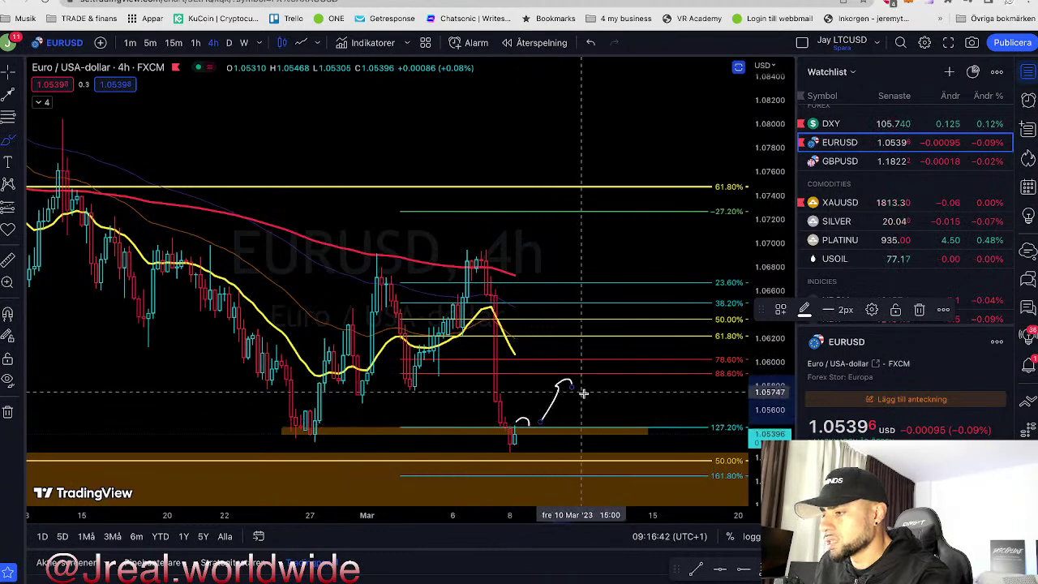
key(ctrl+z)
key(ctrl+z)
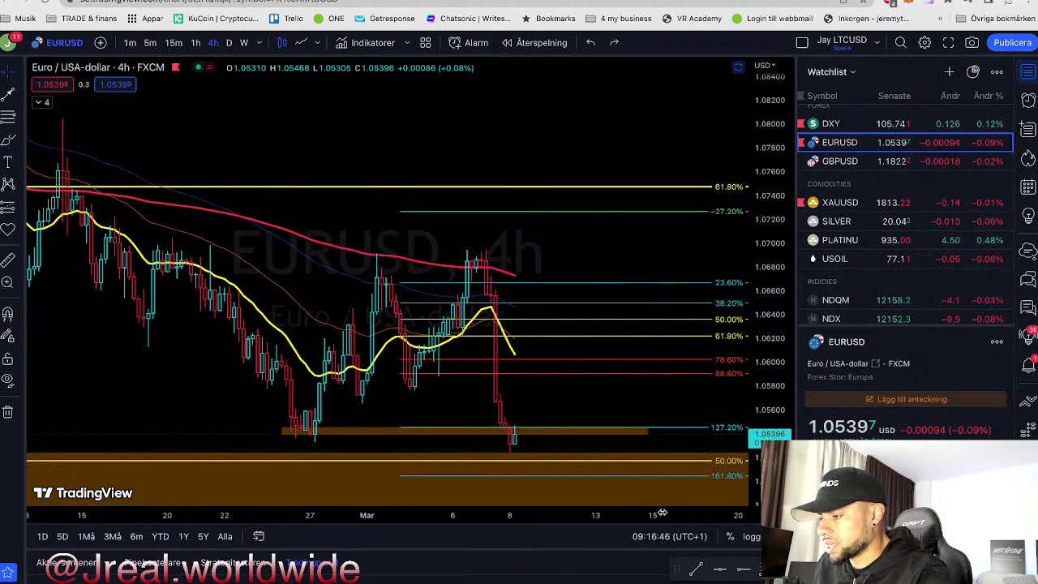
Place a long position with entry at 1.05463, target 1.06031 at the 78.60% level, and a tightened stop just inside the support zone.
scroll(663, 471, up, 4)
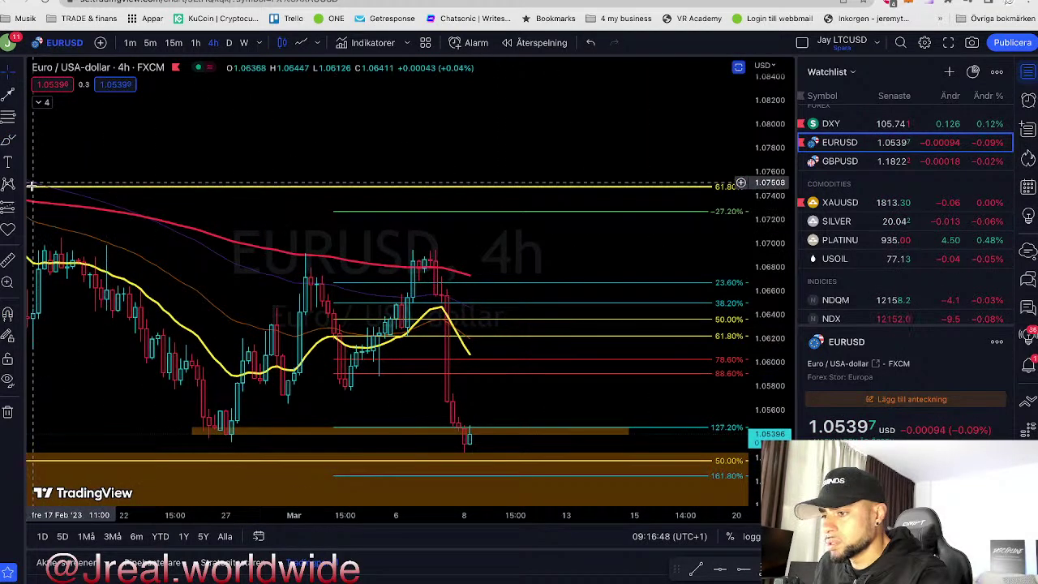
click(482, 426)
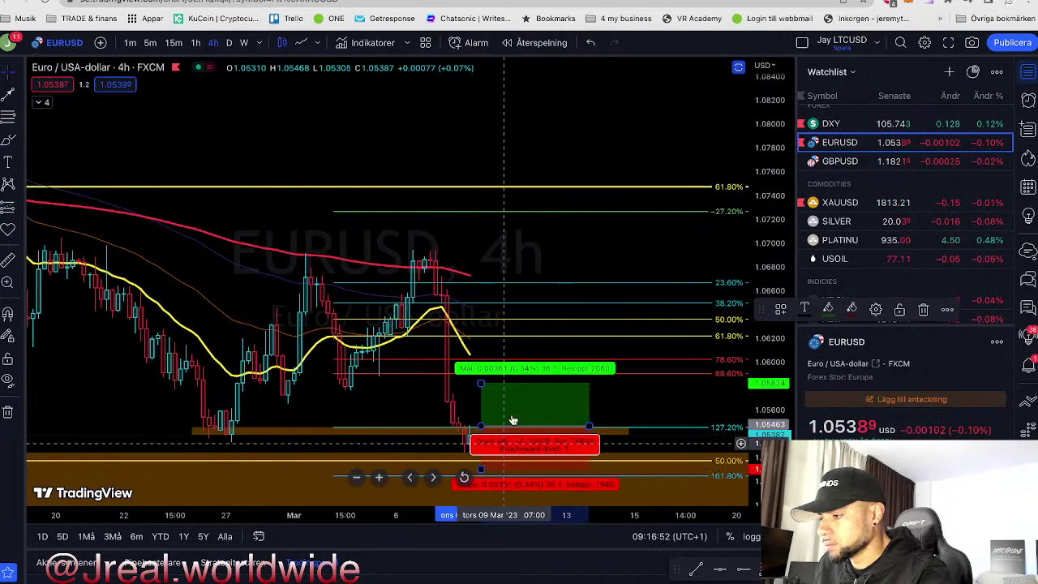
drag(482, 375, 482, 359)
drag(483, 468, 490, 455)
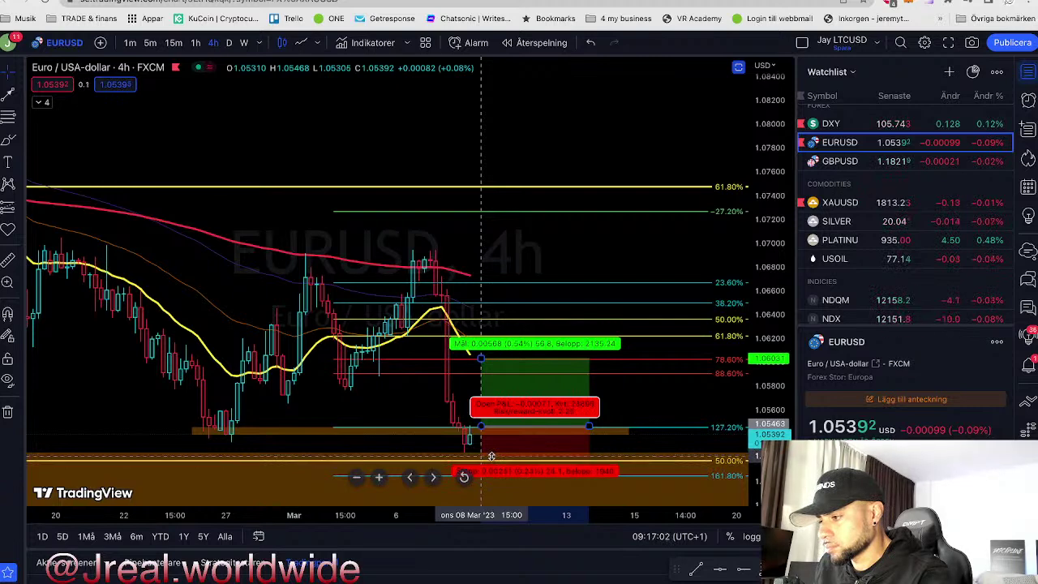
Try the long position's stop at the 161.80% level, return it to 1.05211, and raise the target to 1.06215 at the 61.80% level.
drag(493, 460, 494, 477)
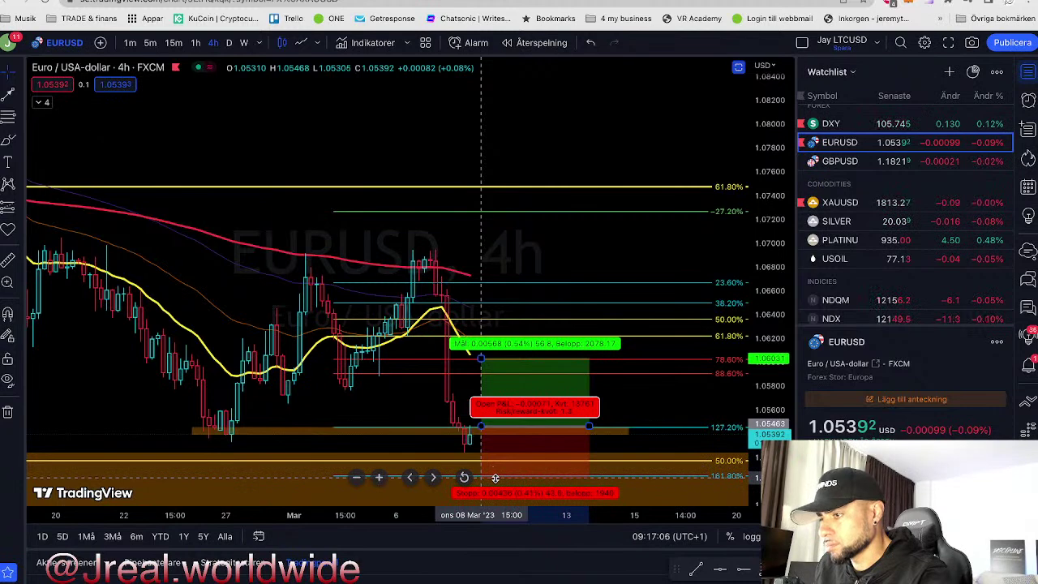
drag(495, 478, 498, 456)
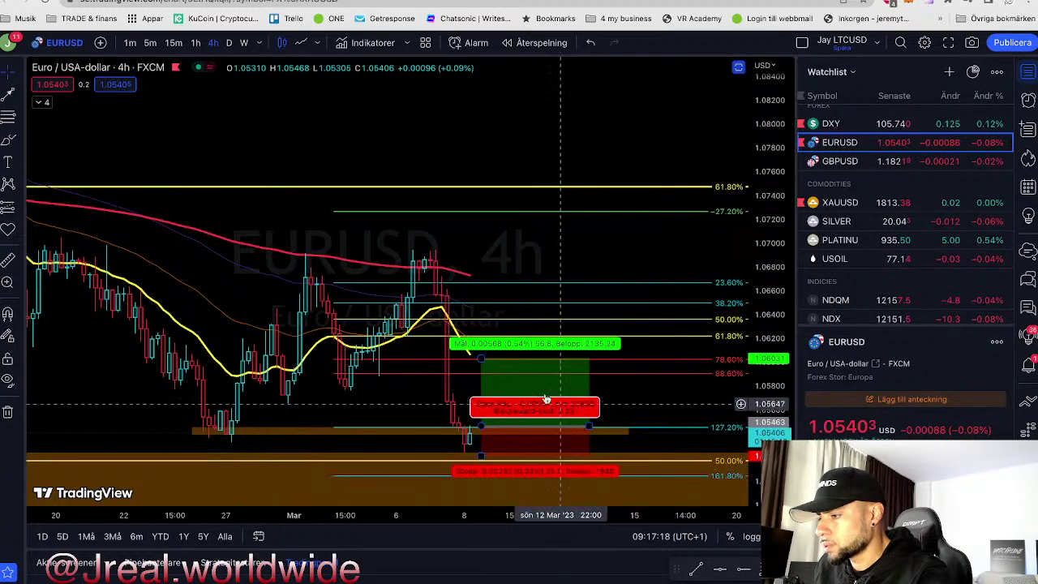
drag(484, 358, 498, 337)
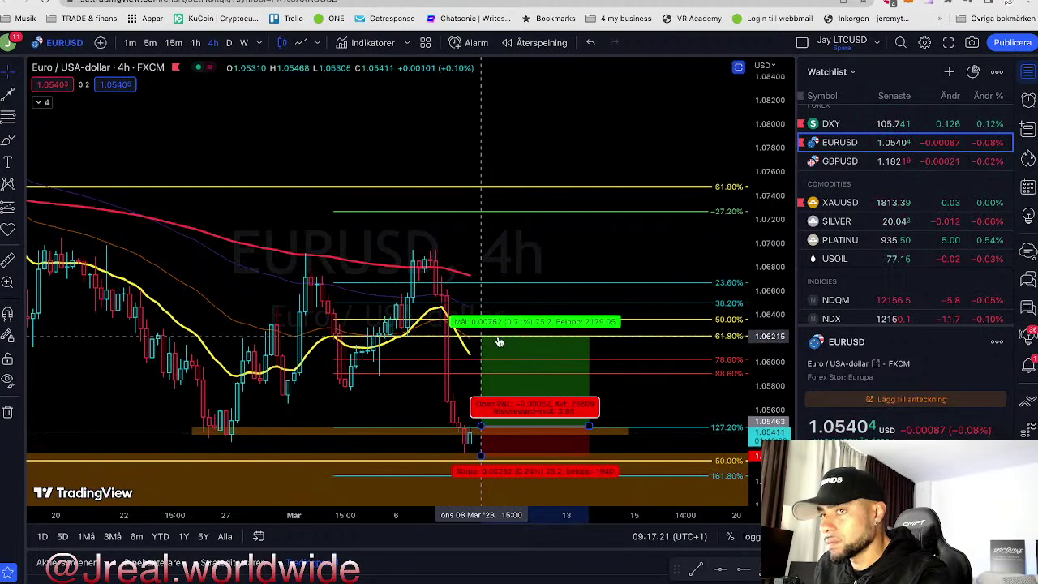
click(652, 398)
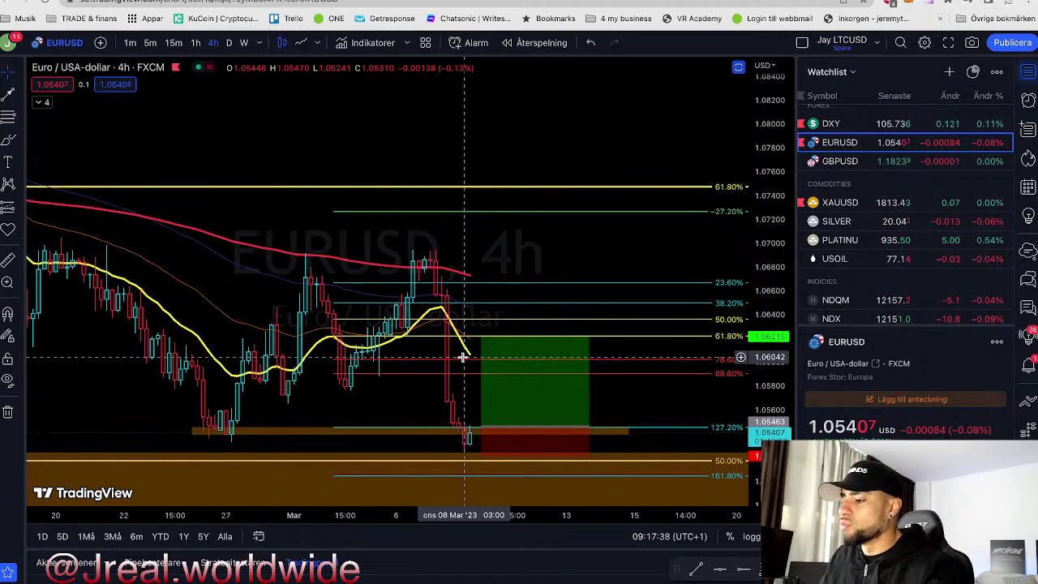
Sketch temporary brush strokes up through the long position and beside the 7 March drop, and remove them.
click(8, 141)
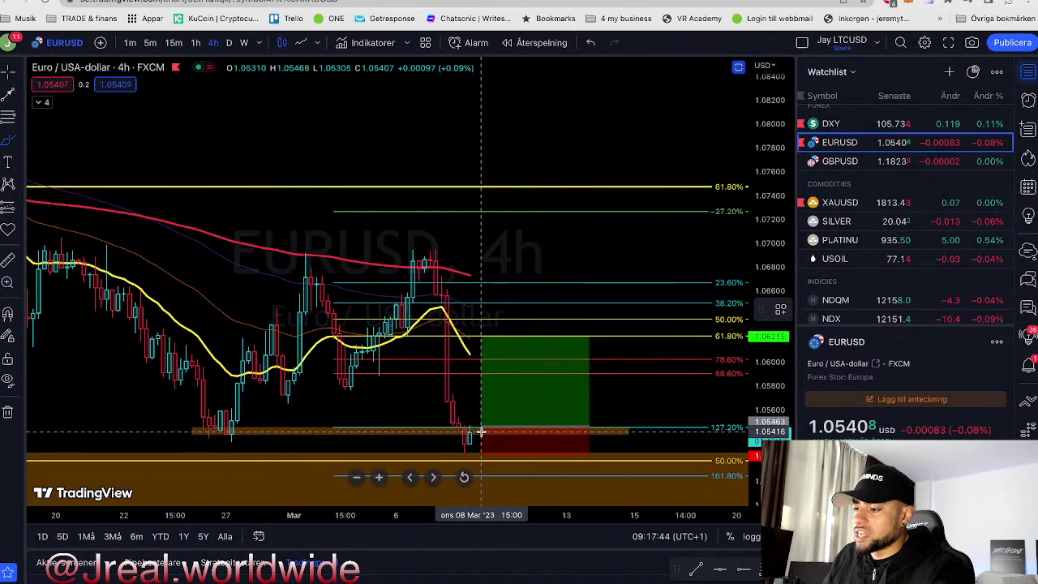
drag(481, 436, 487, 417)
mouse_move(489, 375)
mouse_down()
mouse_move(498, 335)
mouse_move(441, 384)
mouse_up()
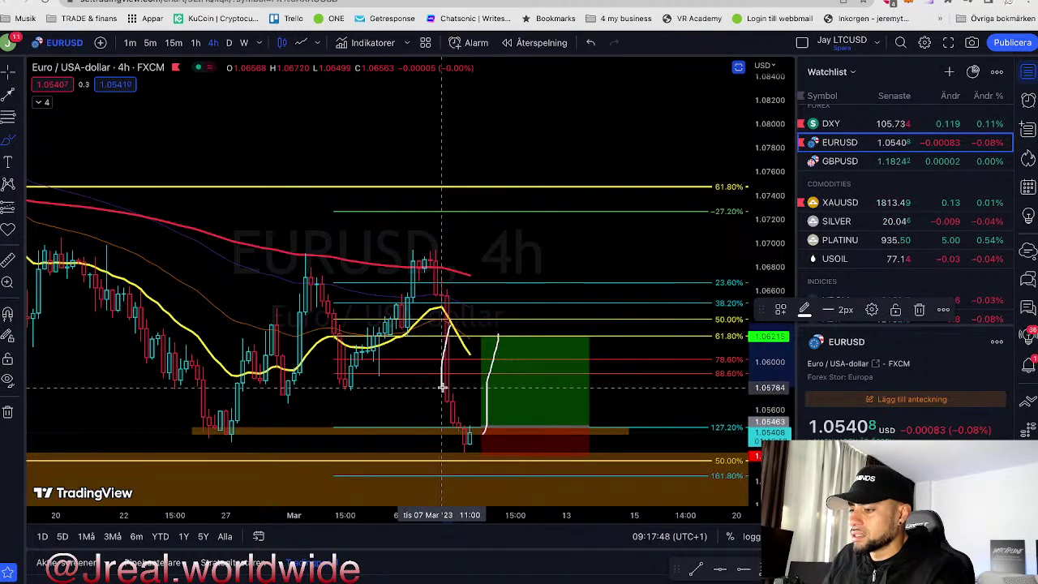
mouse_move(498, 334)
mouse_down()
mouse_move(527, 501)
mouse_move(536, 462)
mouse_up()
key(ctrl+z)
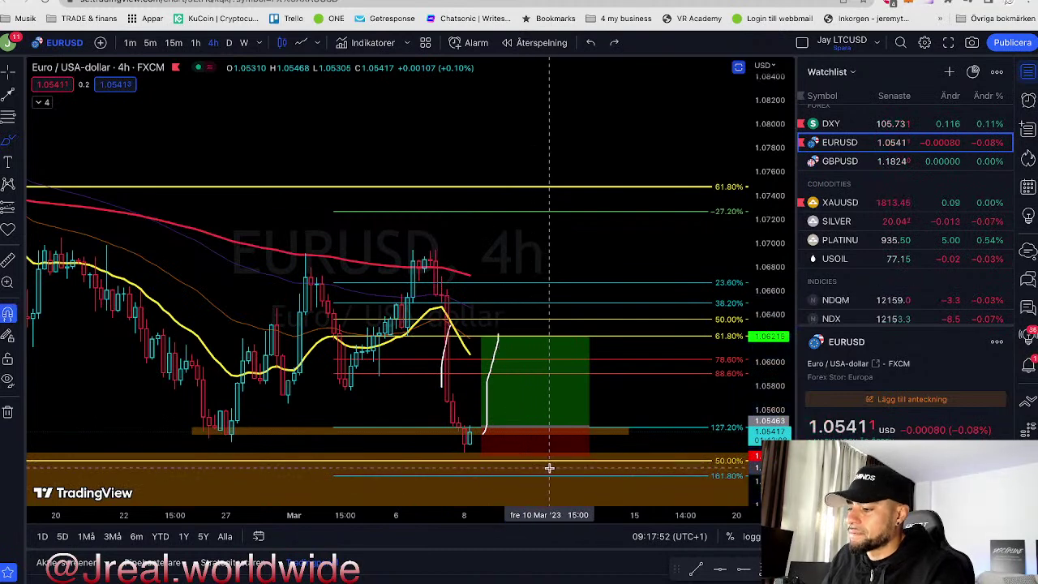
click(8, 71)
Switch EURUSD to the 1-hour timeframe and fit the price scale automatically to the recent candles.
scroll(594, 355, up, 2)
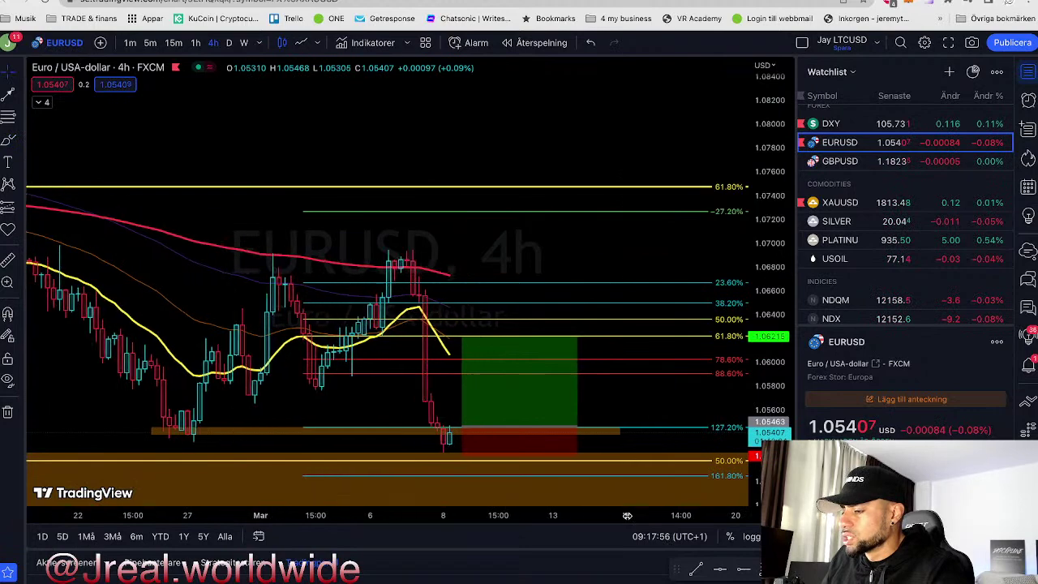
drag(598, 387, 646, 376)
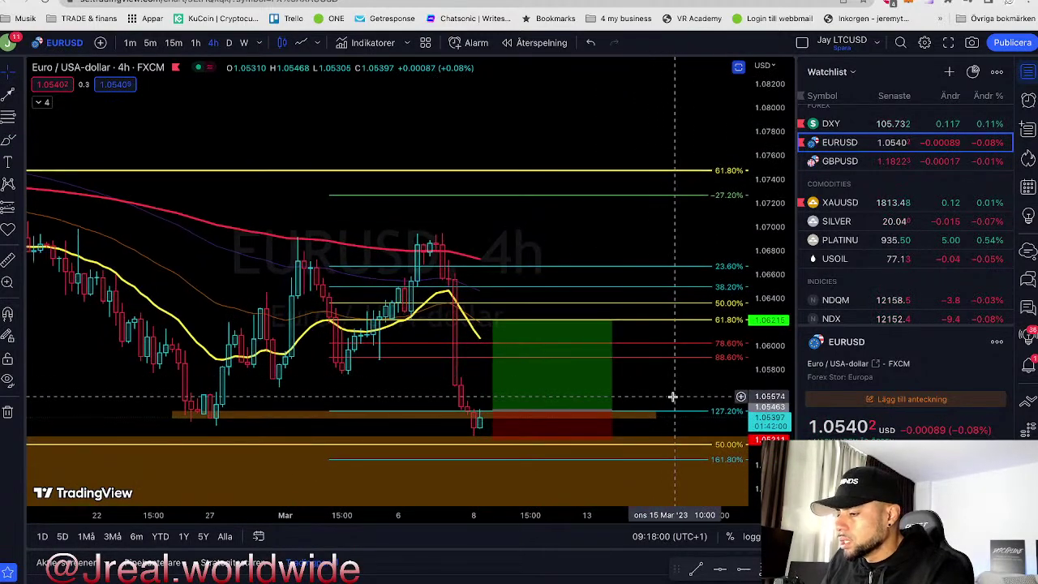
scroll(628, 519, down, 1)
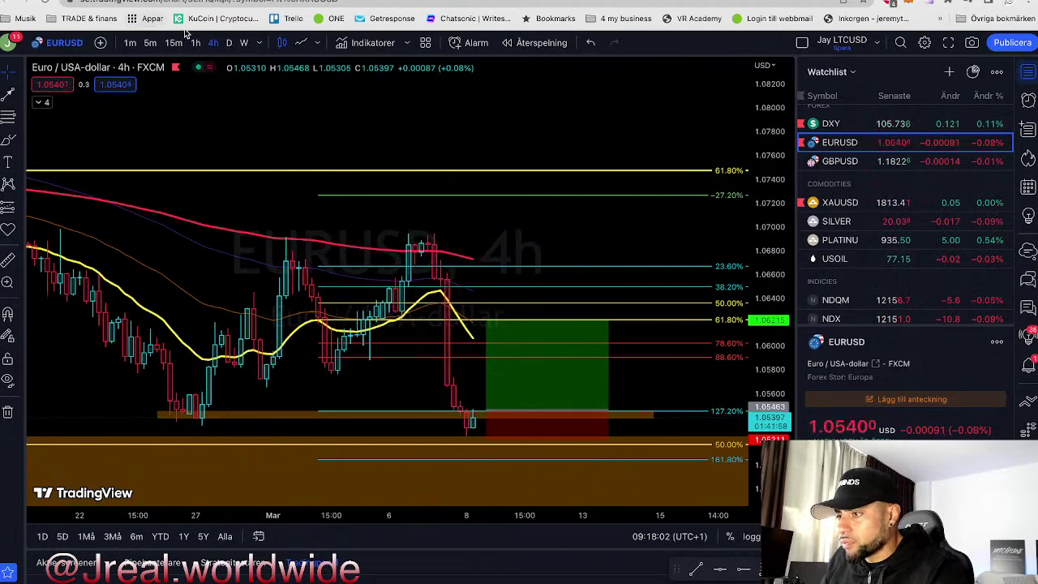
click(195, 42)
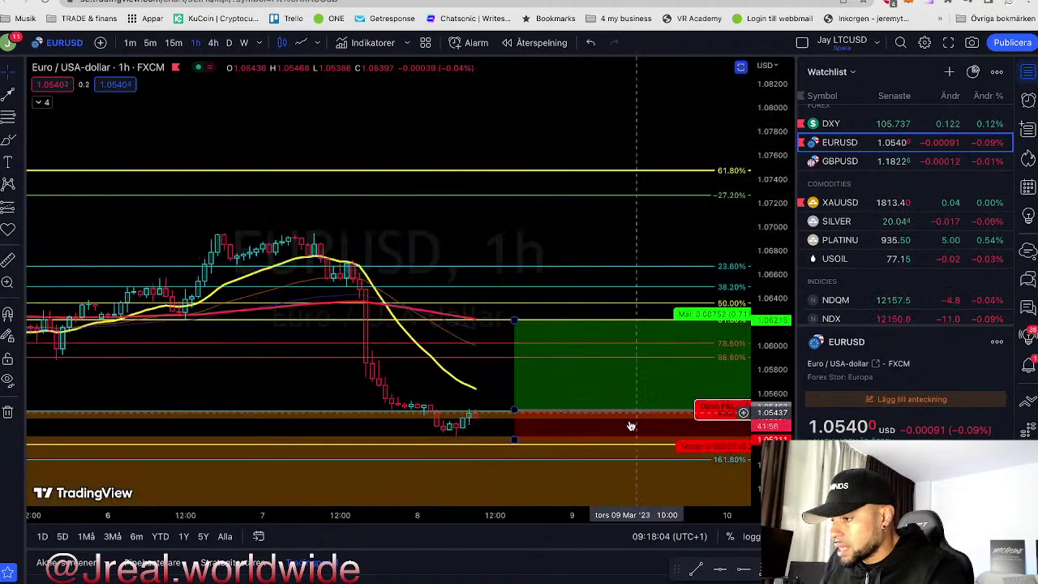
click(775, 537)
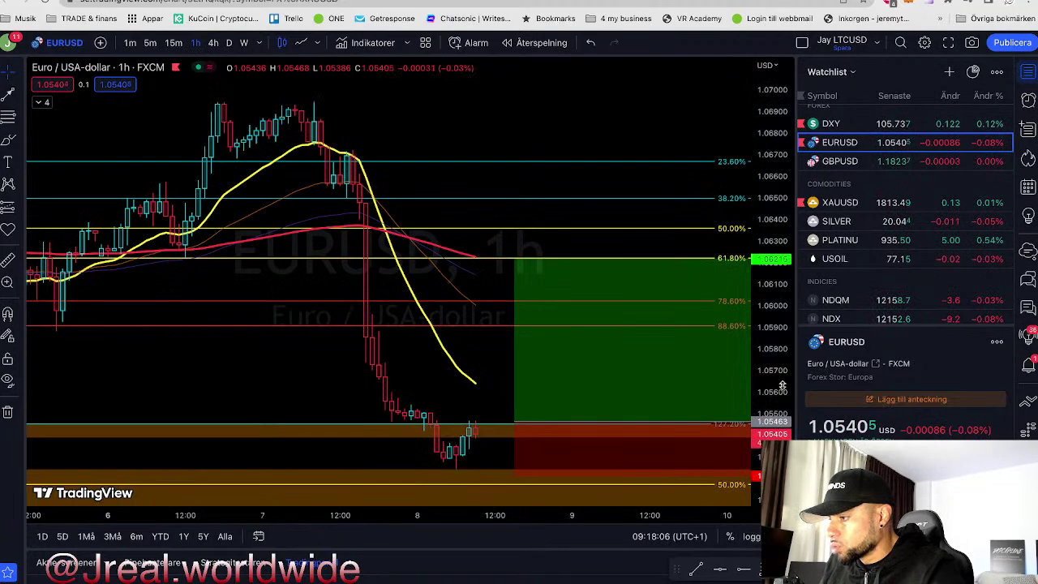
Place a short position on the 1-hour chart with entry at 1.04612, at the lower edge of the large support zone.
drag(784, 377, 785, 397)
drag(505, 342, 325, 205)
click(349, 271)
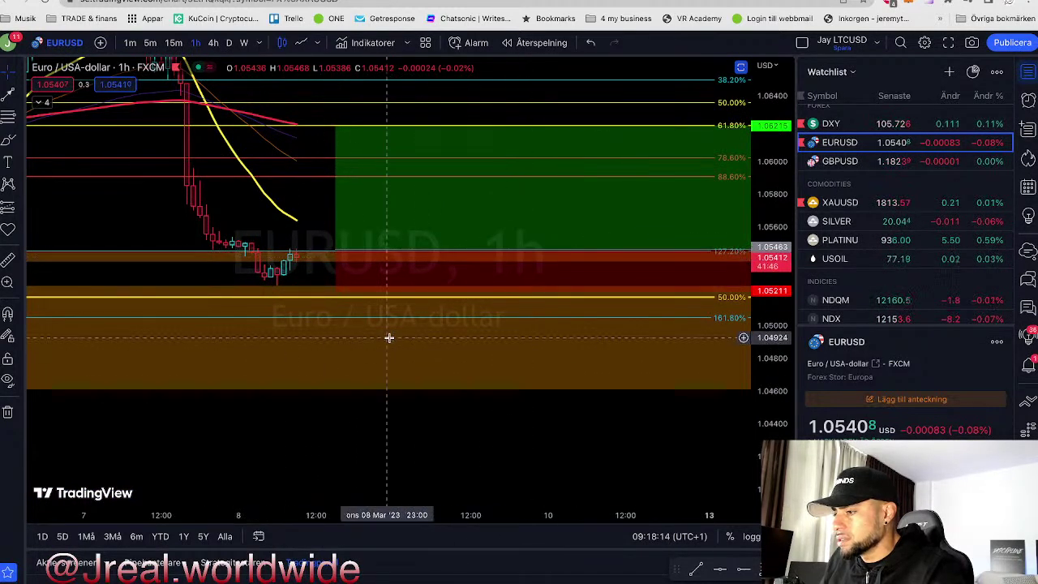
drag(515, 453, 425, 428)
drag(317, 288, 204, 278)
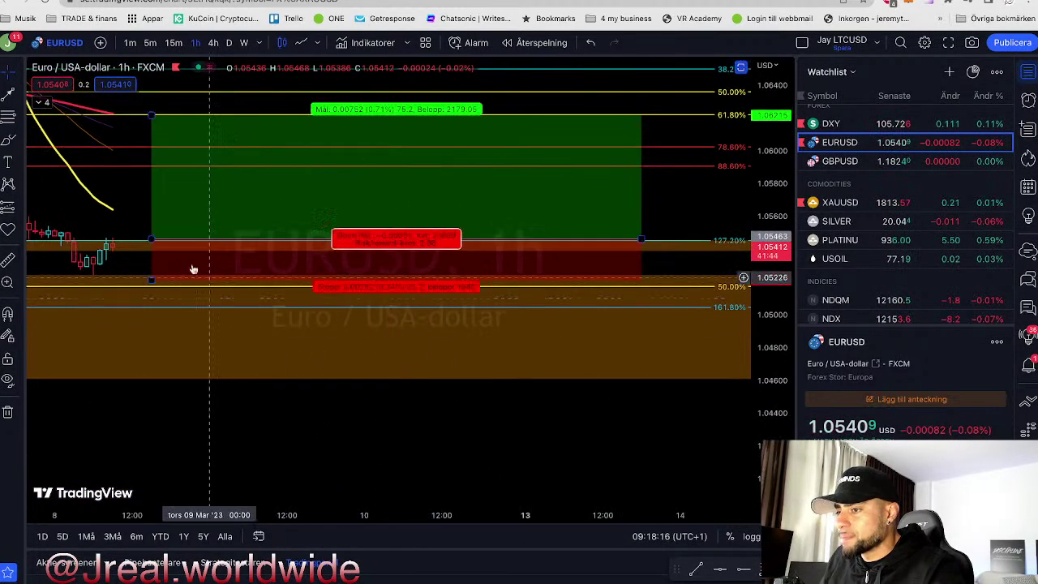
click(21, 207)
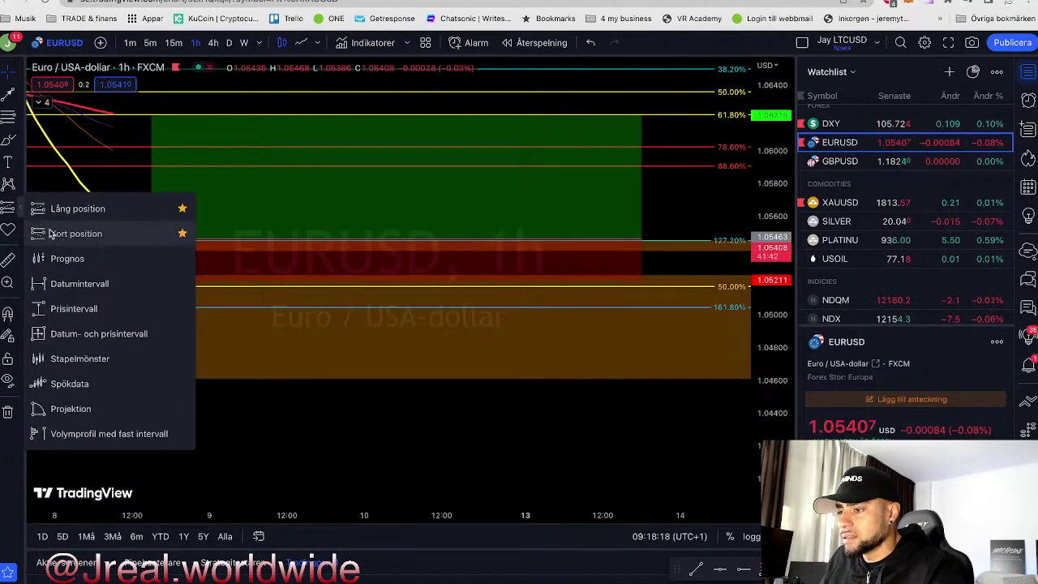
click(81, 233)
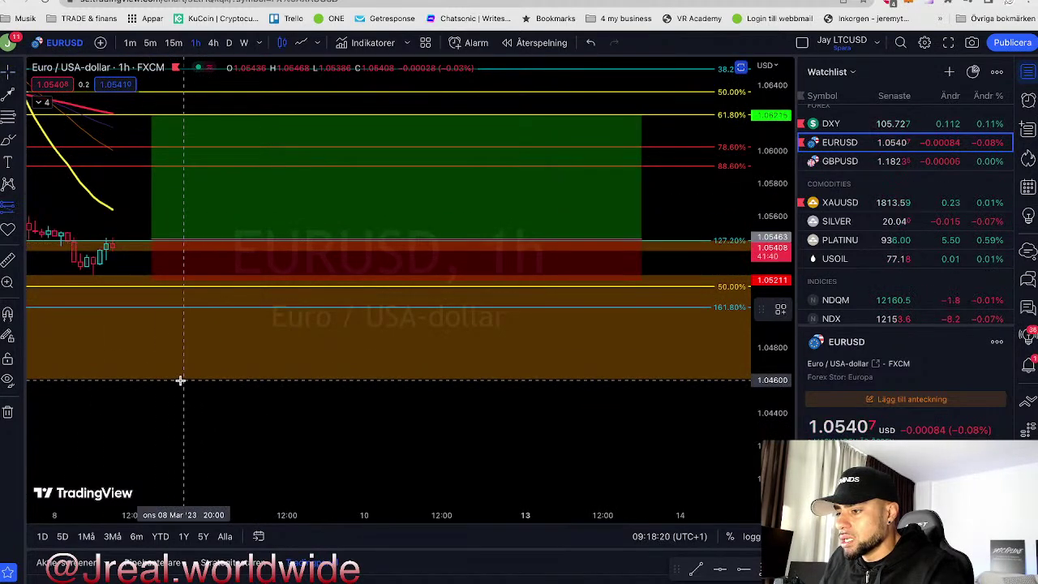
click(181, 379)
Set the short position's target to 1.03837, extend it through 13 March, and tighten its stop to 1.04787 inside the support zone.
drag(184, 392, 203, 546)
drag(293, 378, 636, 401)
drag(185, 368, 186, 350)
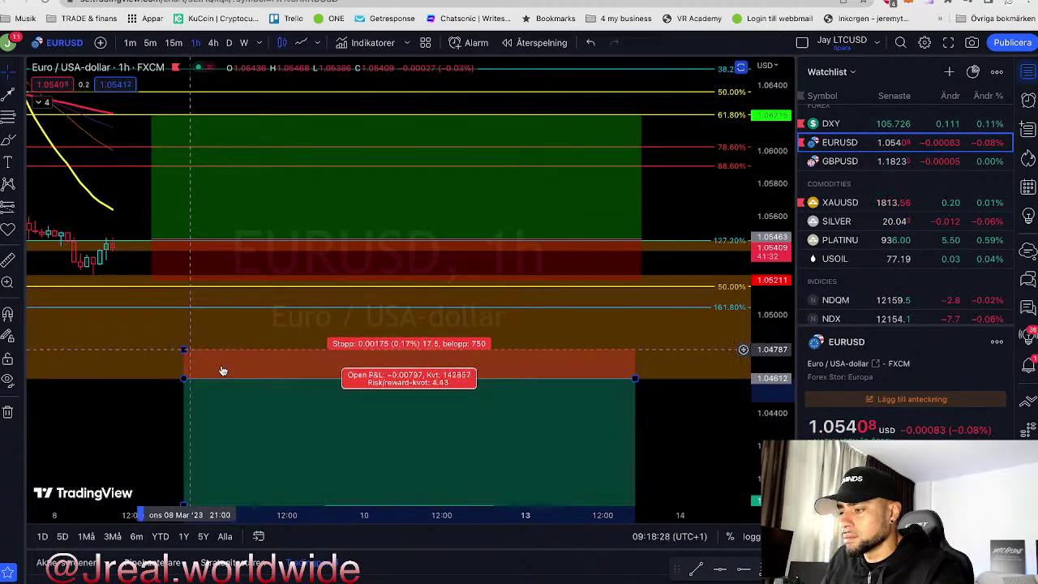
click(703, 409)
Lower the short position's target to 1.03538 on the 1-hour chart.
mouse_move(791, 342)
mouse_down()
mouse_move(796, 387)
mouse_move(785, 438)
mouse_up()
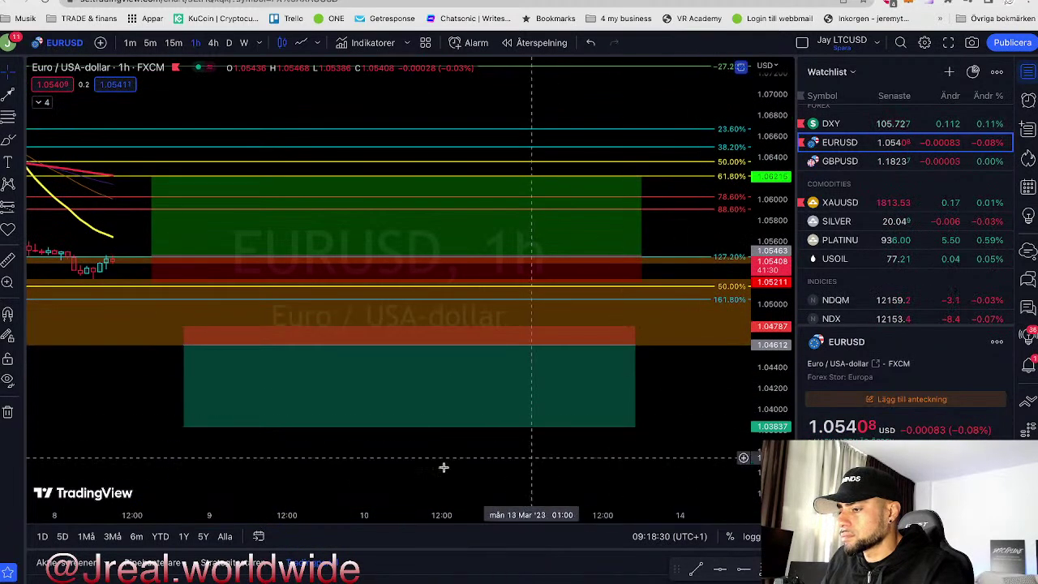
scroll(438, 439, down, 5)
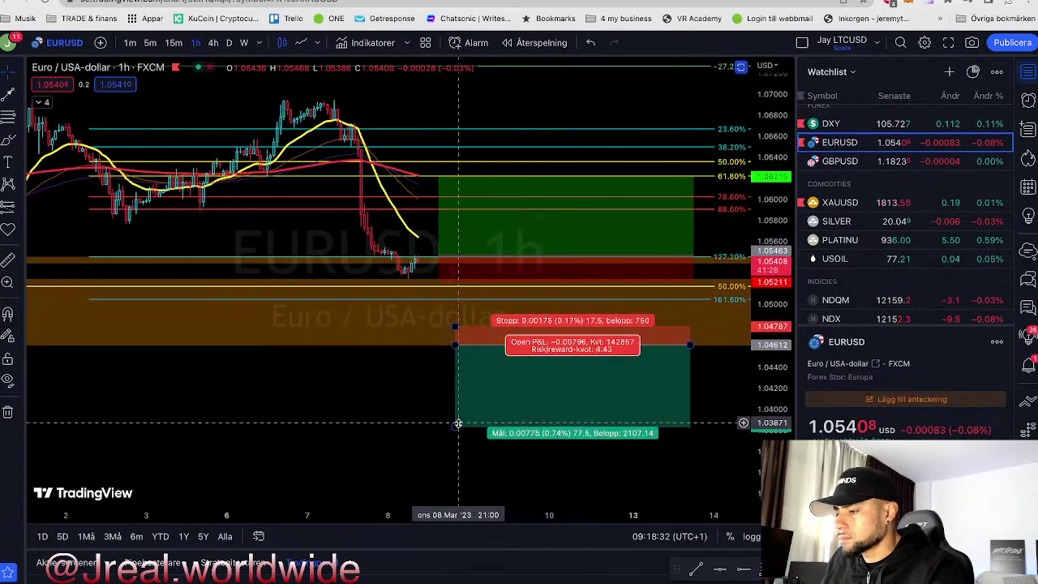
drag(455, 425, 455, 458)
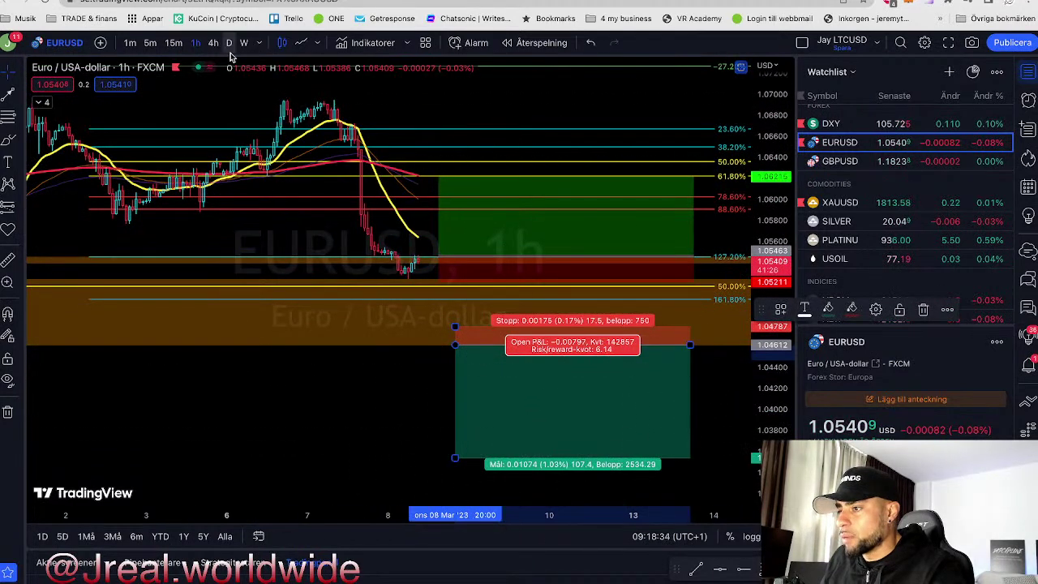
Switch to the 4-hour timeframe, lower the short position's target to 1.02909 at the 38.20% level, and widen the position slightly.
click(216, 43)
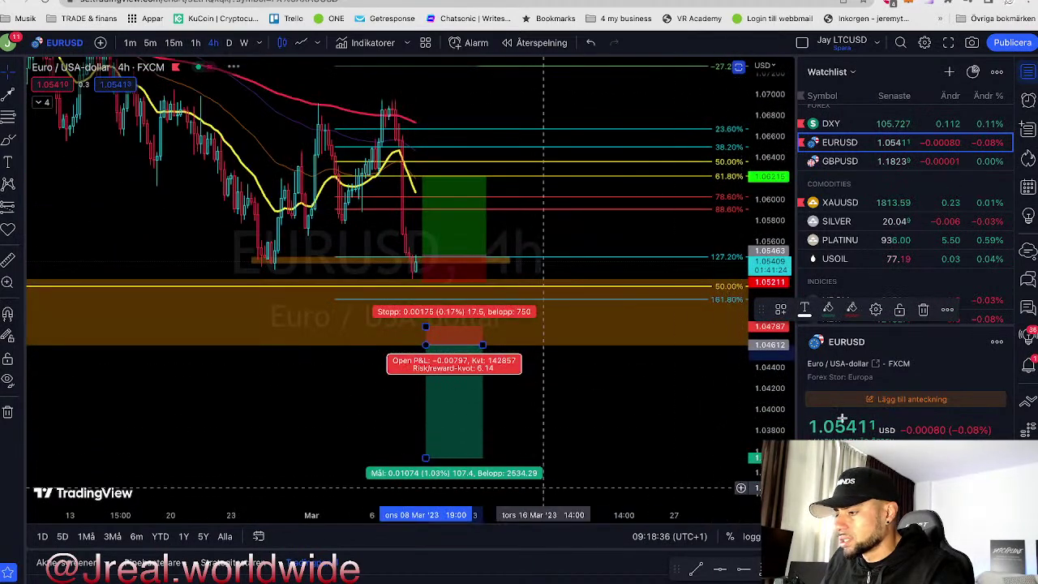
drag(765, 188, 768, 298)
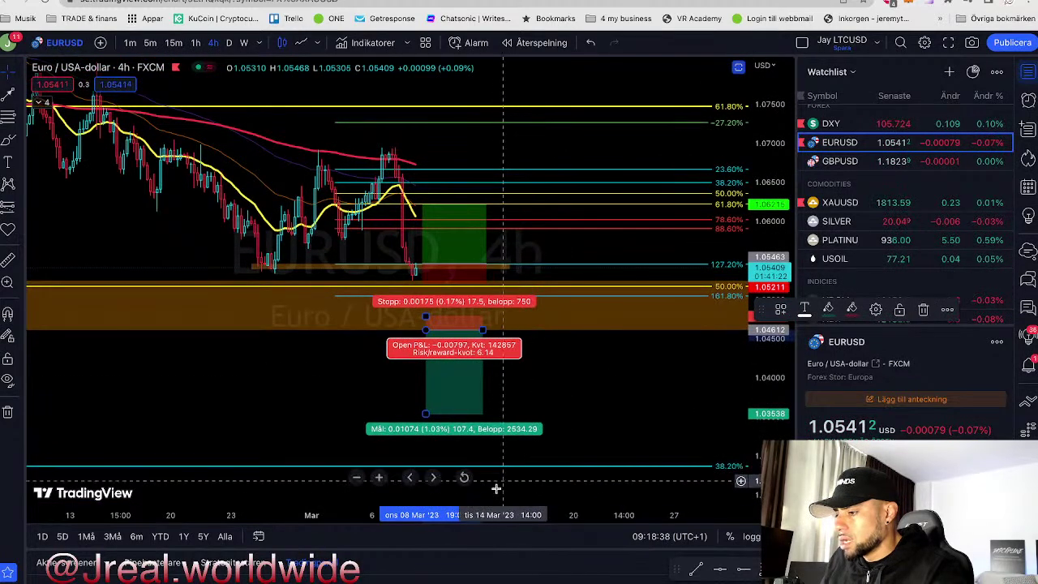
drag(427, 413, 427, 463)
drag(483, 329, 507, 331)
click(635, 415)
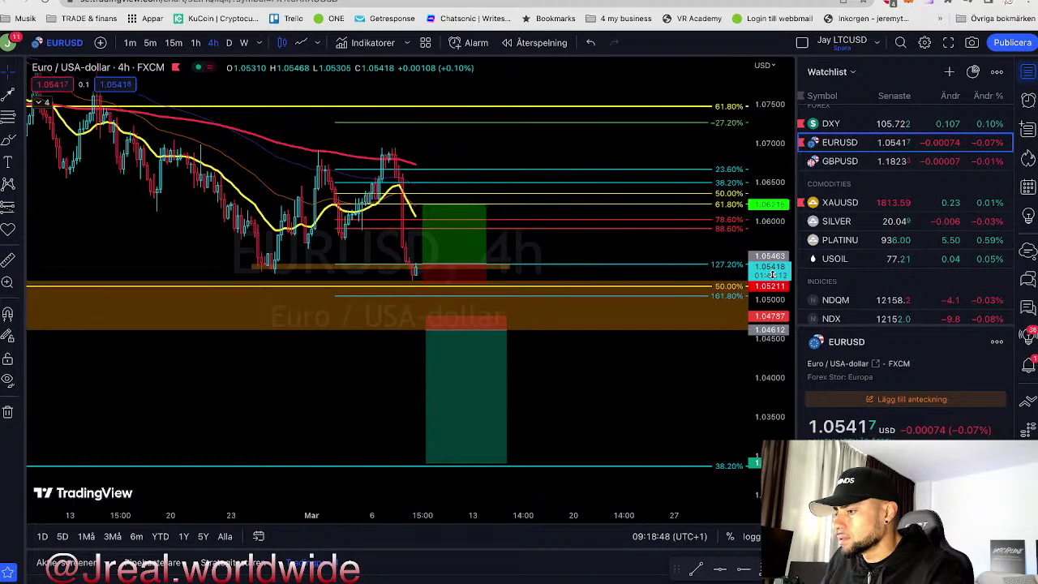
Review both planned positions on the 4-hour chart against the Fibonacci levels down to the 23.60% line.
drag(777, 205, 719, 406)
drag(417, 511, 520, 514)
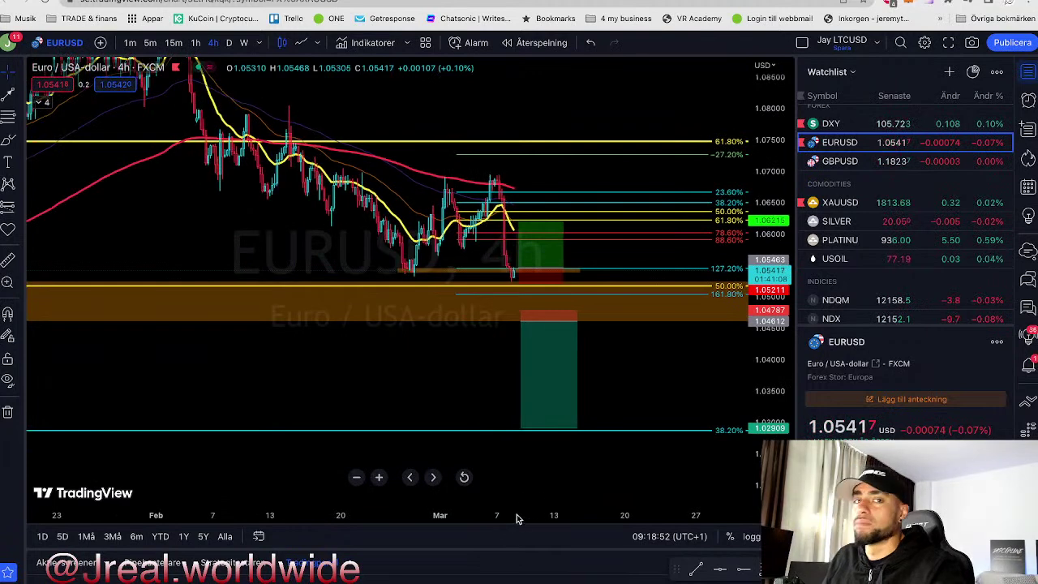
drag(771, 313, 786, 380)
drag(705, 360, 702, 347)
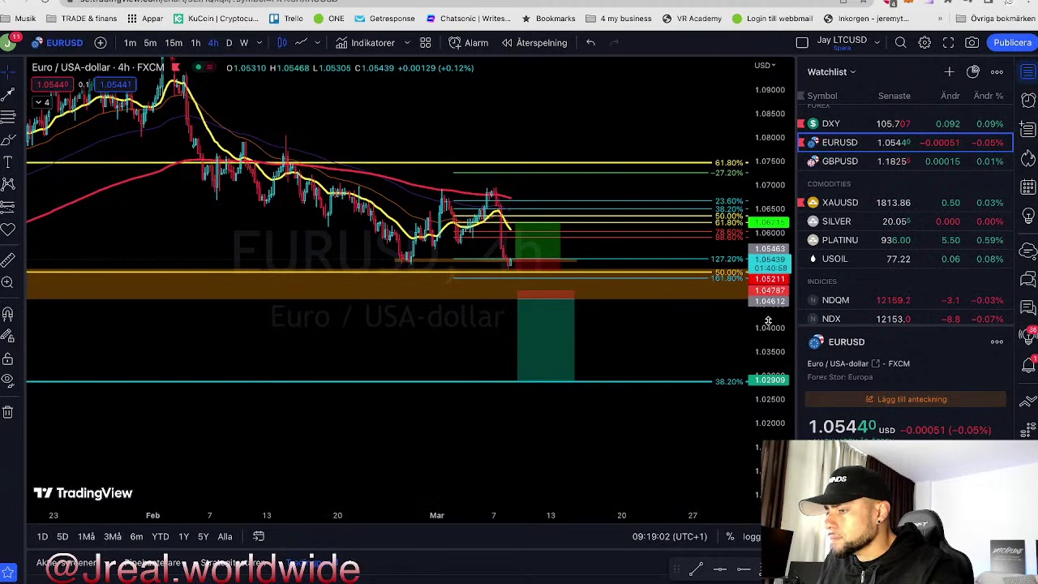
drag(777, 323, 767, 349)
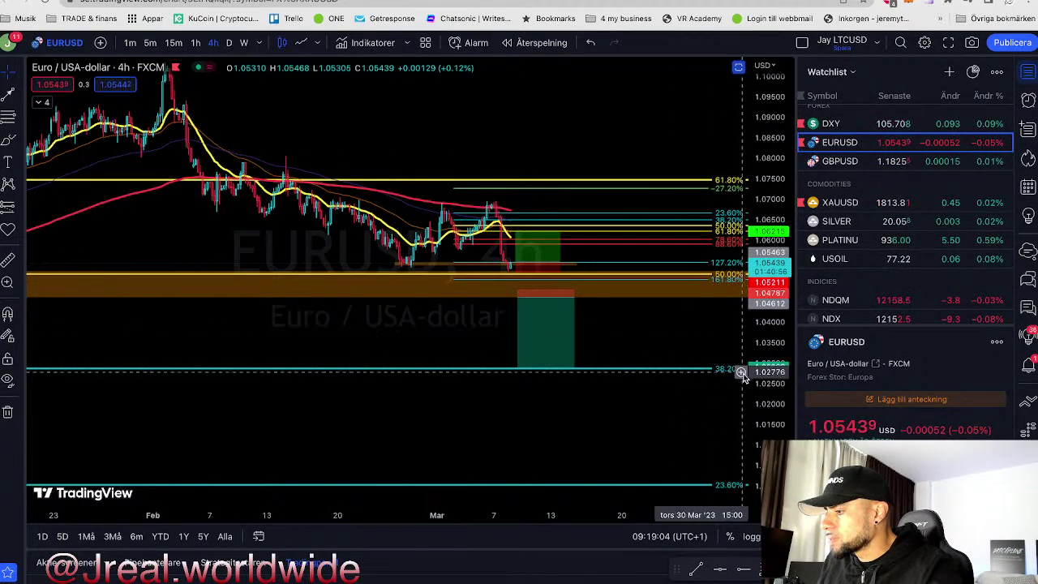
drag(767, 413, 767, 399)
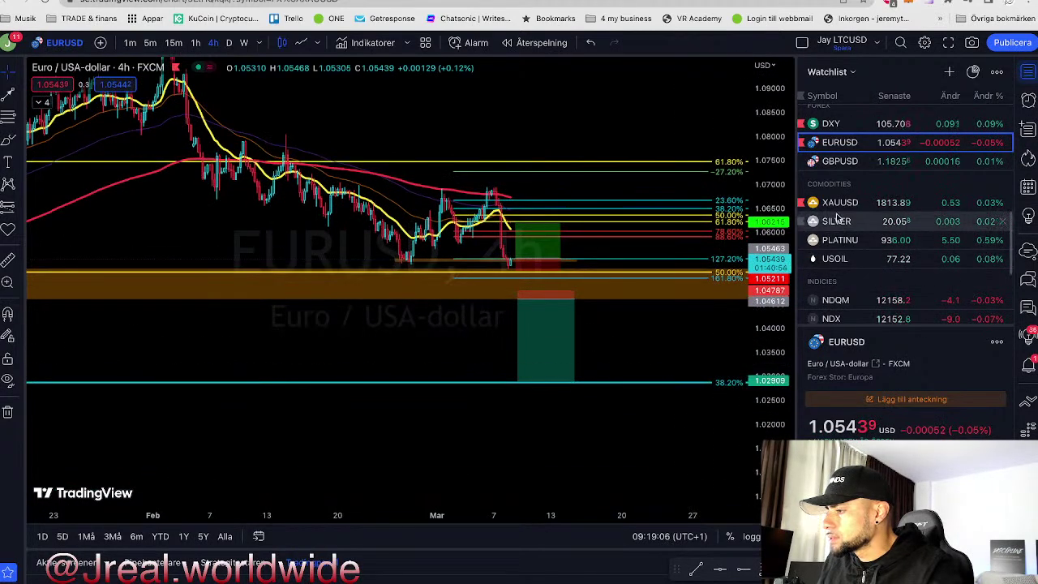